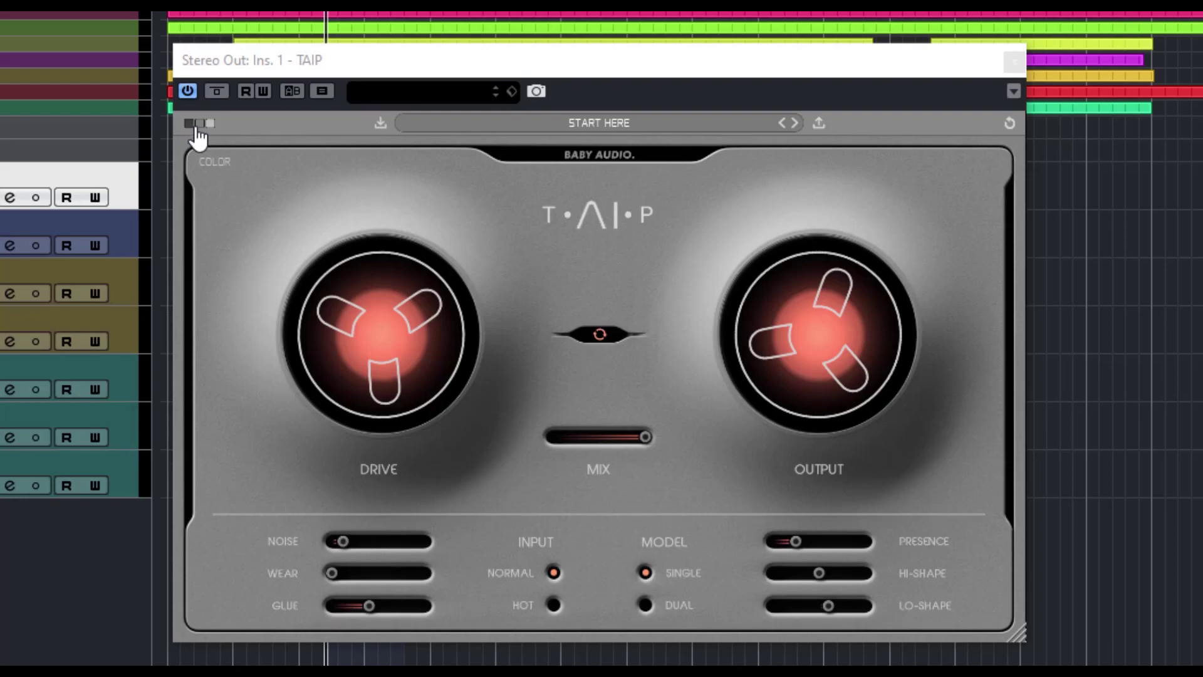
Preview the dark and light interface color themes and return to the grey theme
click(189, 124)
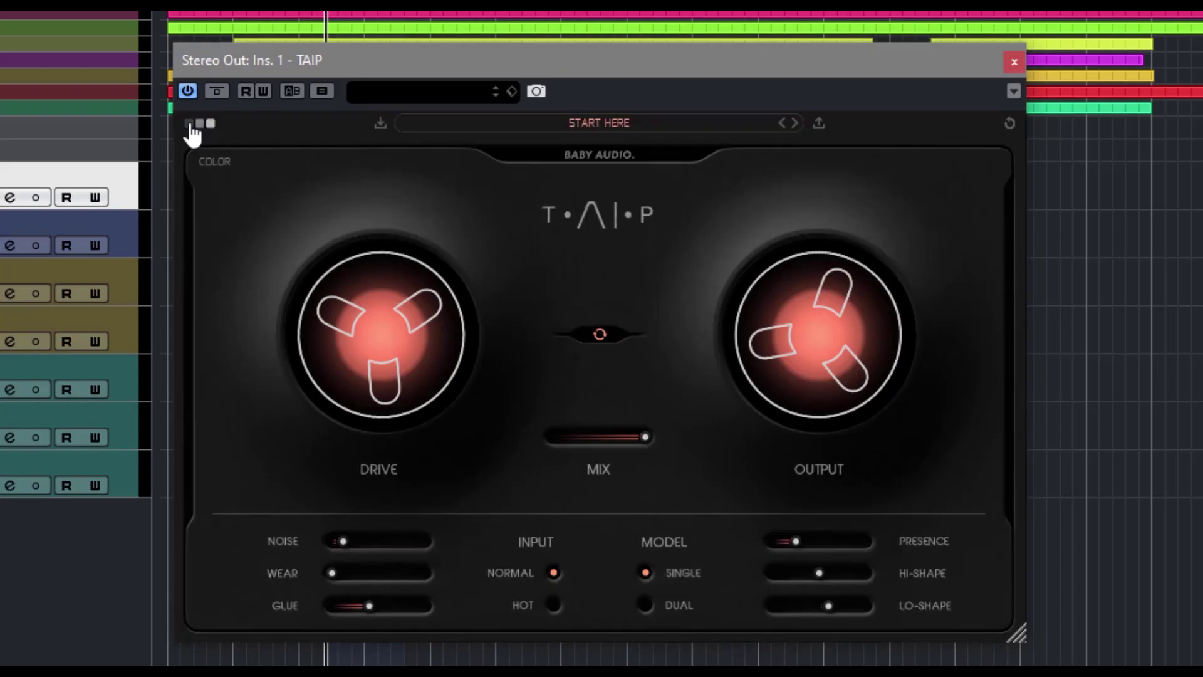
click(211, 123)
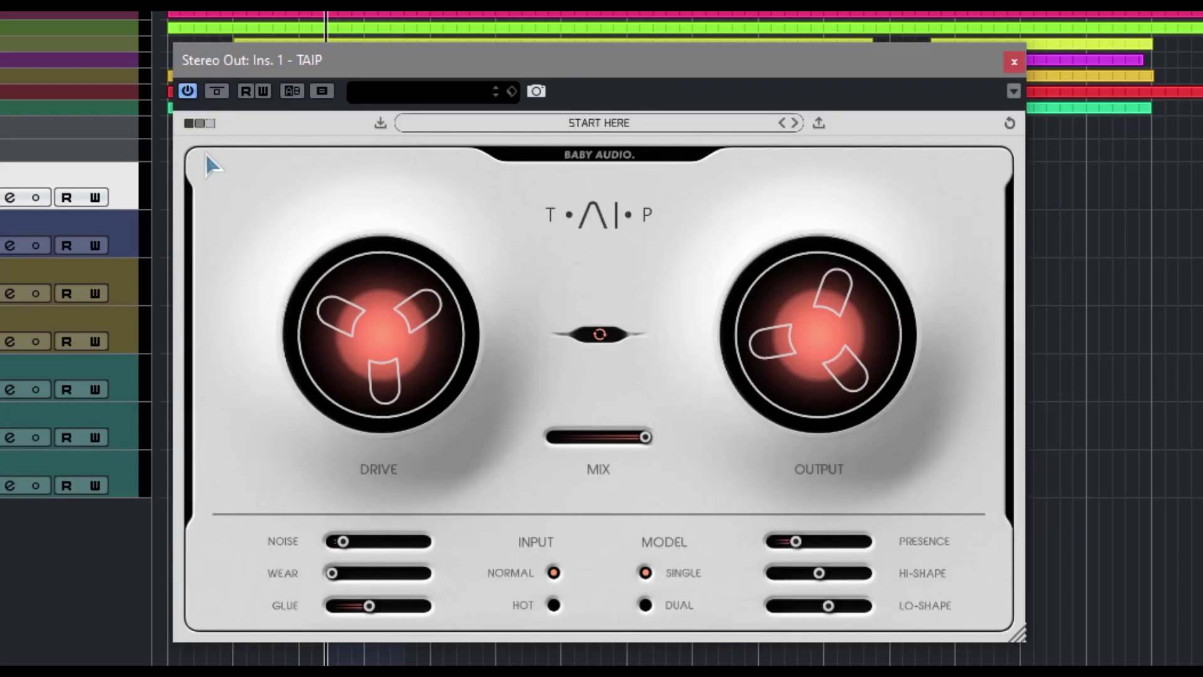
click(200, 124)
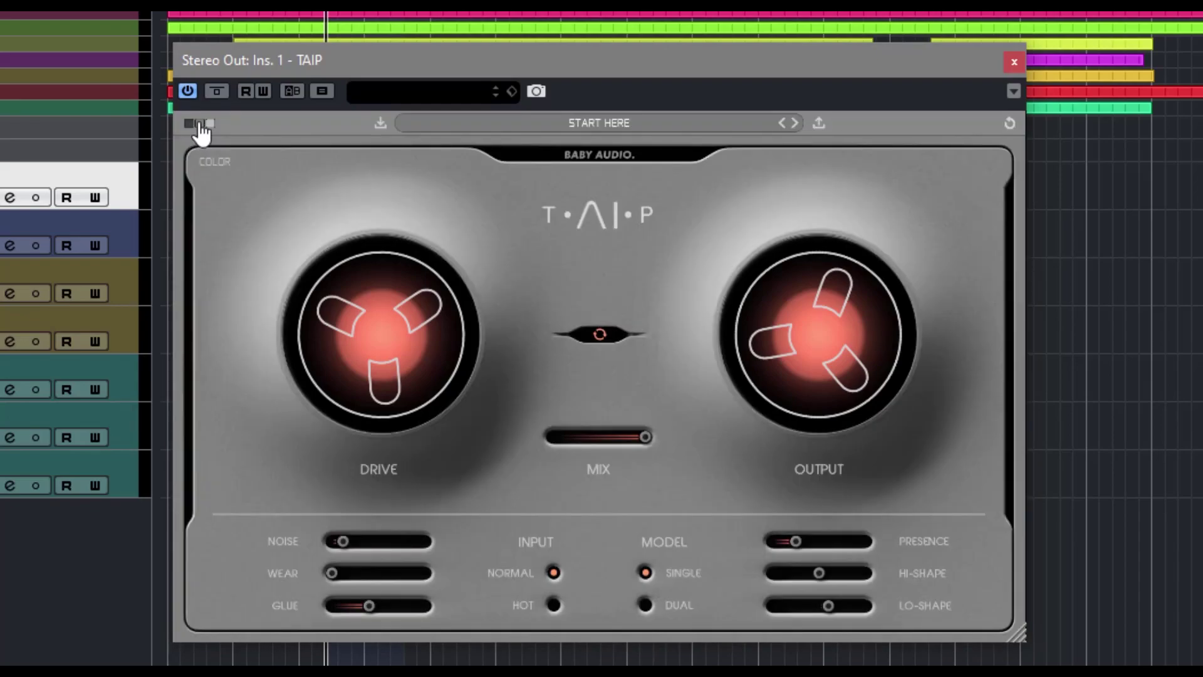
Browse the preset list from 001 Factory - Drums Hot down to 135 CJ Beatz - Flanged 3 and close it
click(602, 125)
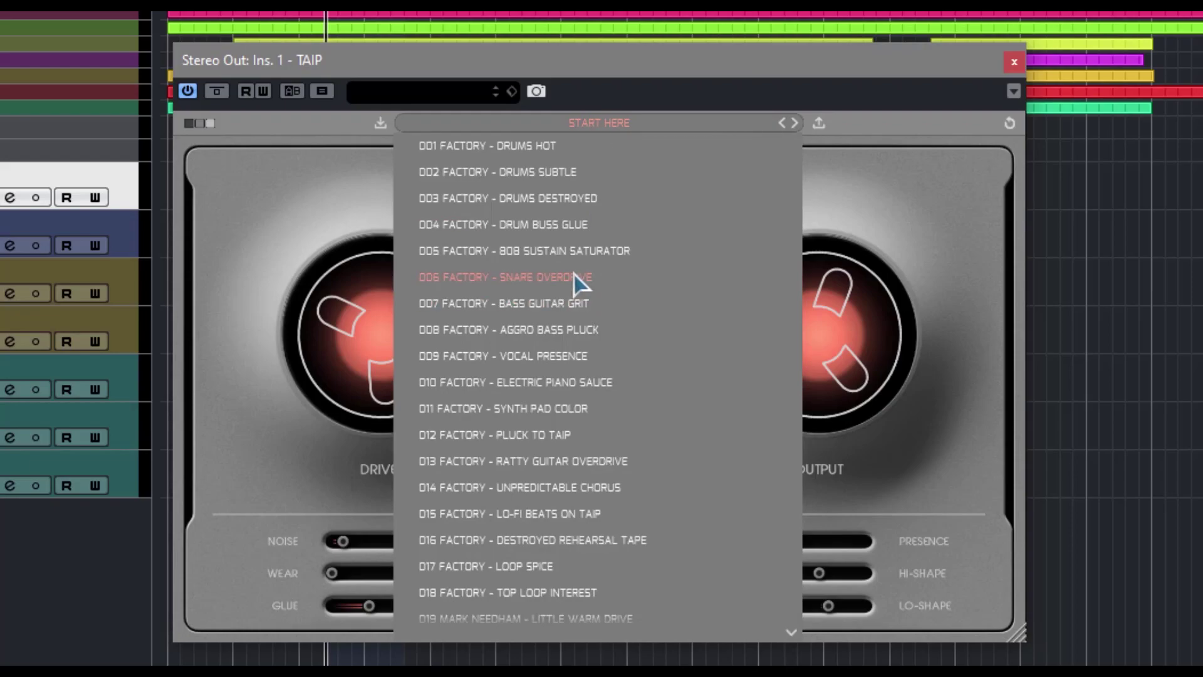
scroll(577, 282, down, 20)
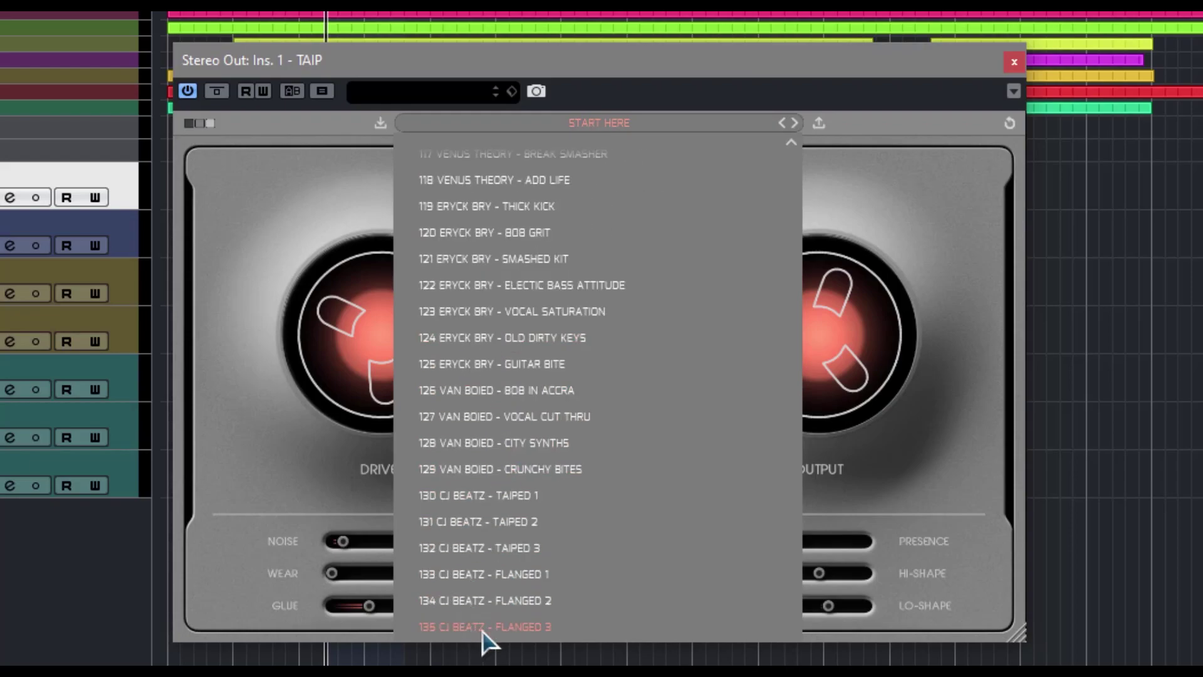
click(486, 122)
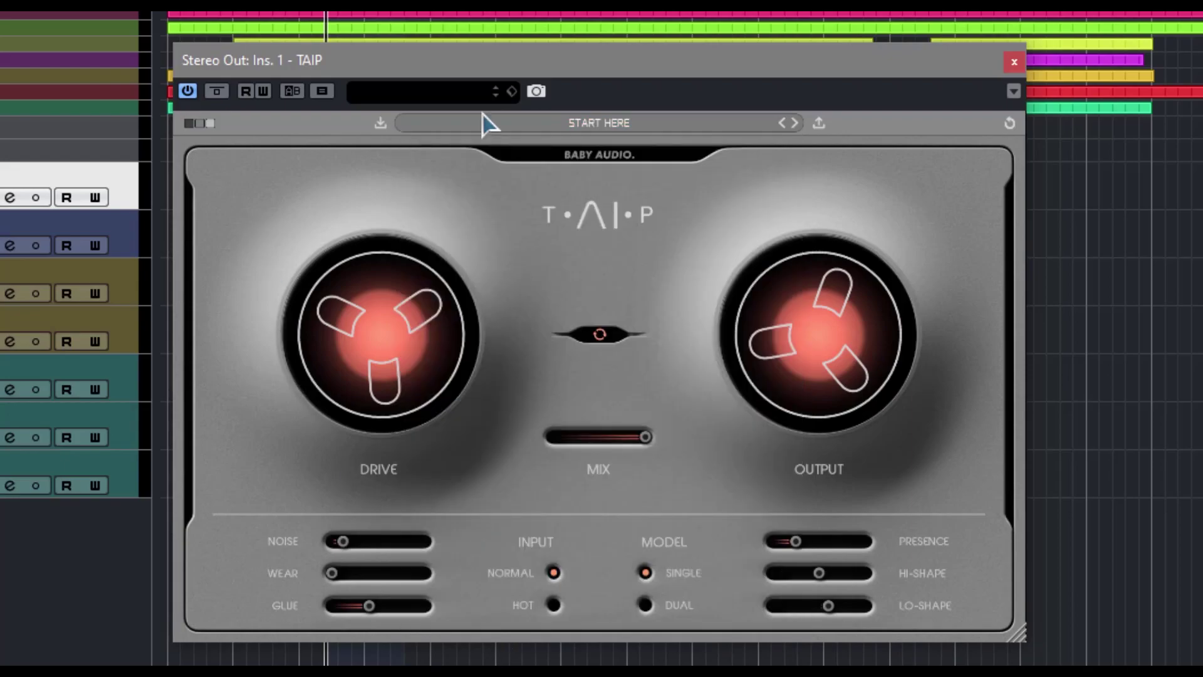
Step through neighbouring presets to 134 CJ Beatz - Flanged 2 and reset the plugin to START HERE
click(794, 123)
click(783, 123)
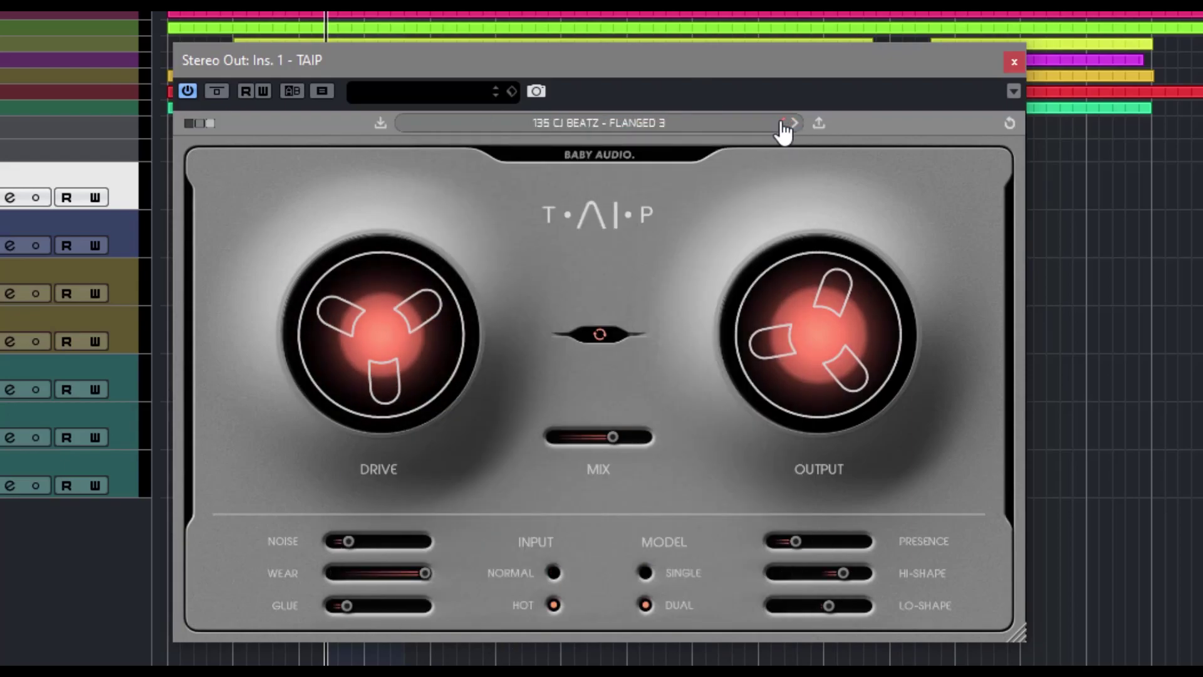
click(633, 129)
click(783, 123)
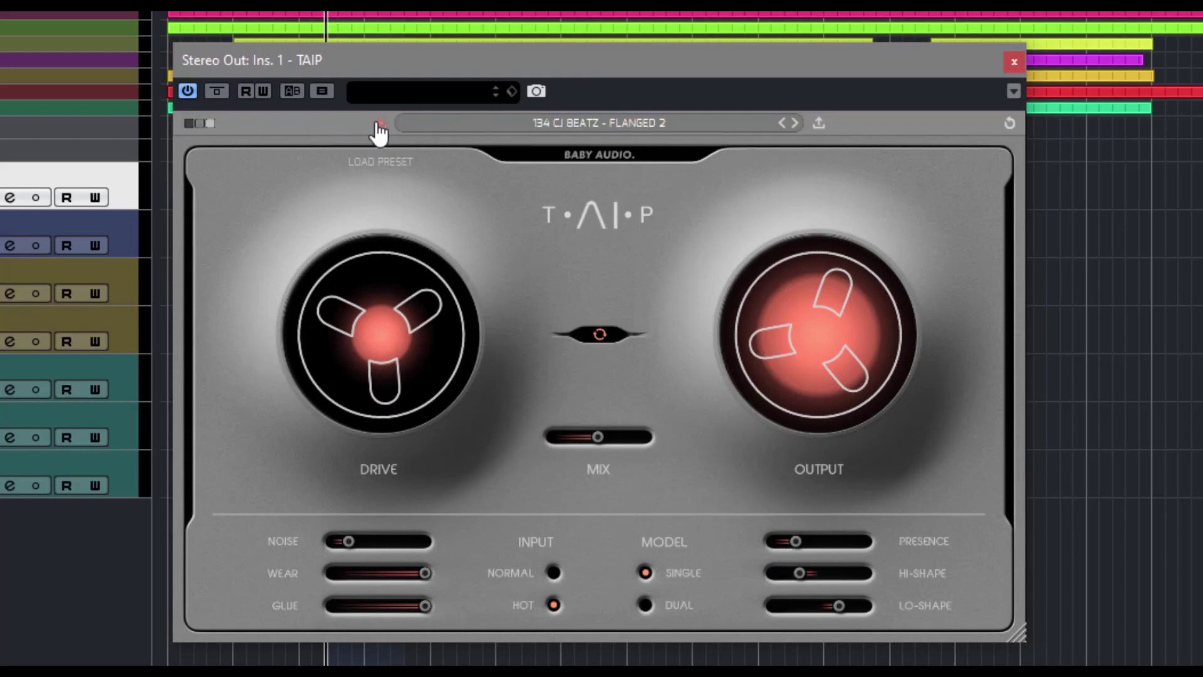
click(1007, 126)
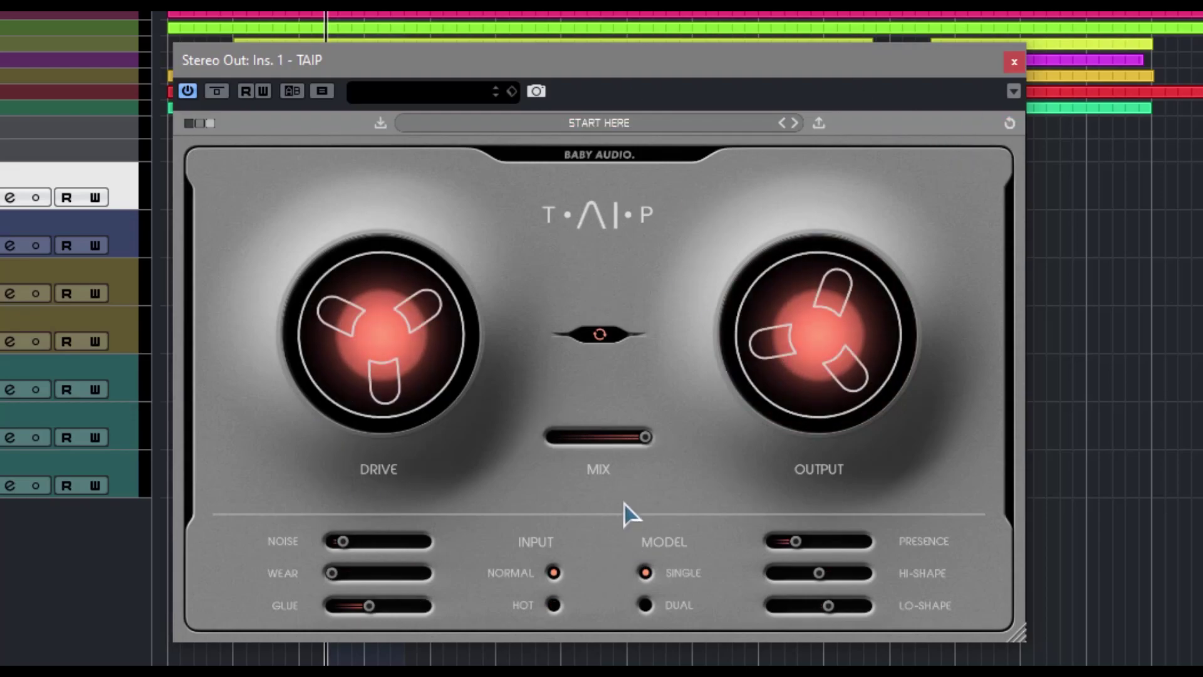
Adjust Drive slightly to about -1.1 dB and try Drive Auto Gain off and on
mouse_move(369, 351)
mouse_move(394, 346)
mouse_down()
mouse_move(346, 250)
mouse_move(349, 91)
mouse_move(381, 338)
mouse_up()
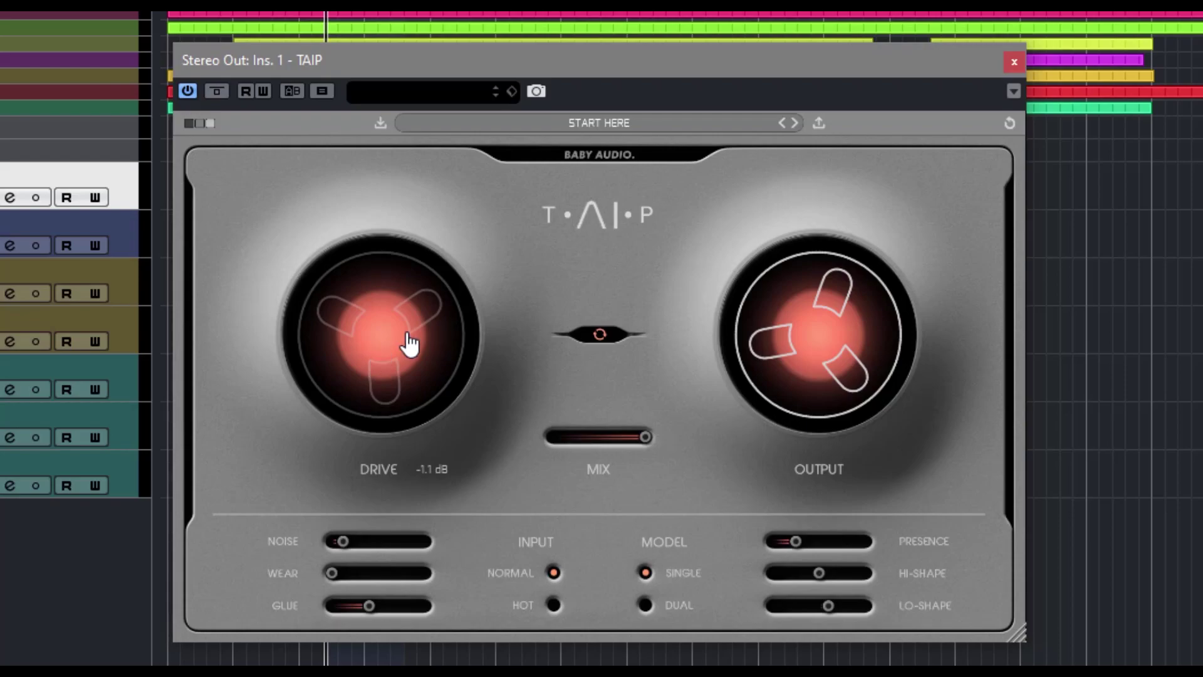
click(600, 341)
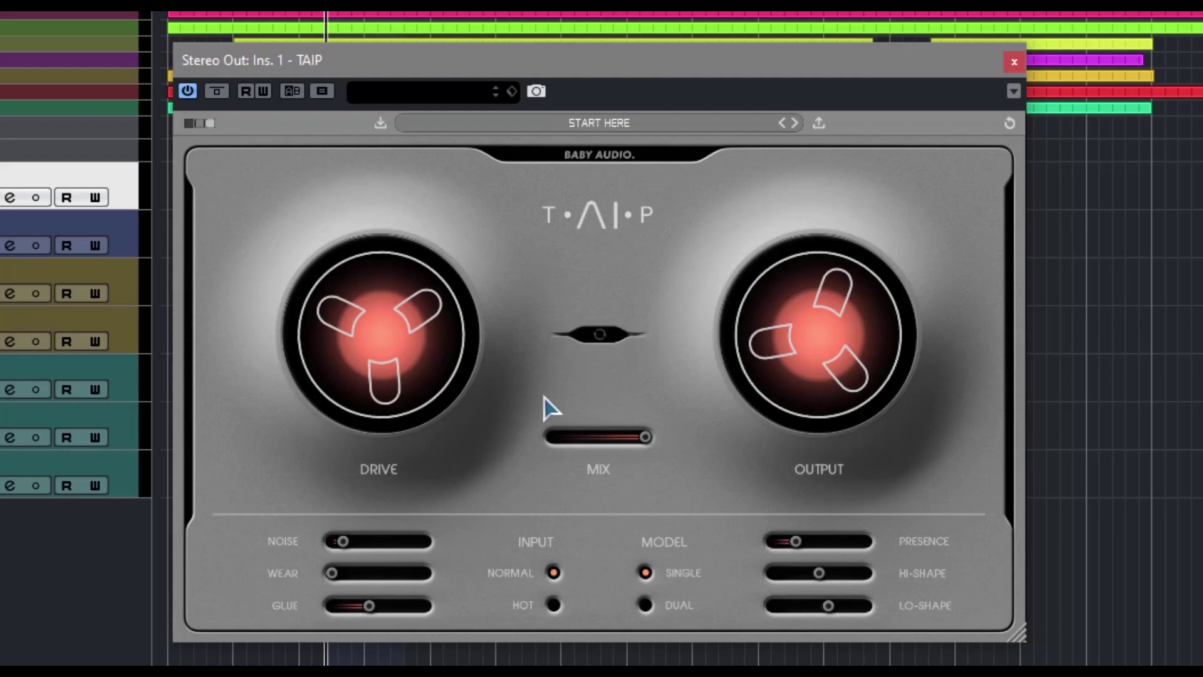
click(599, 335)
click(600, 337)
Raise Output to about 18.7 dB and lower it again with Drive Auto Gain switched off
drag(826, 362, 803, 220)
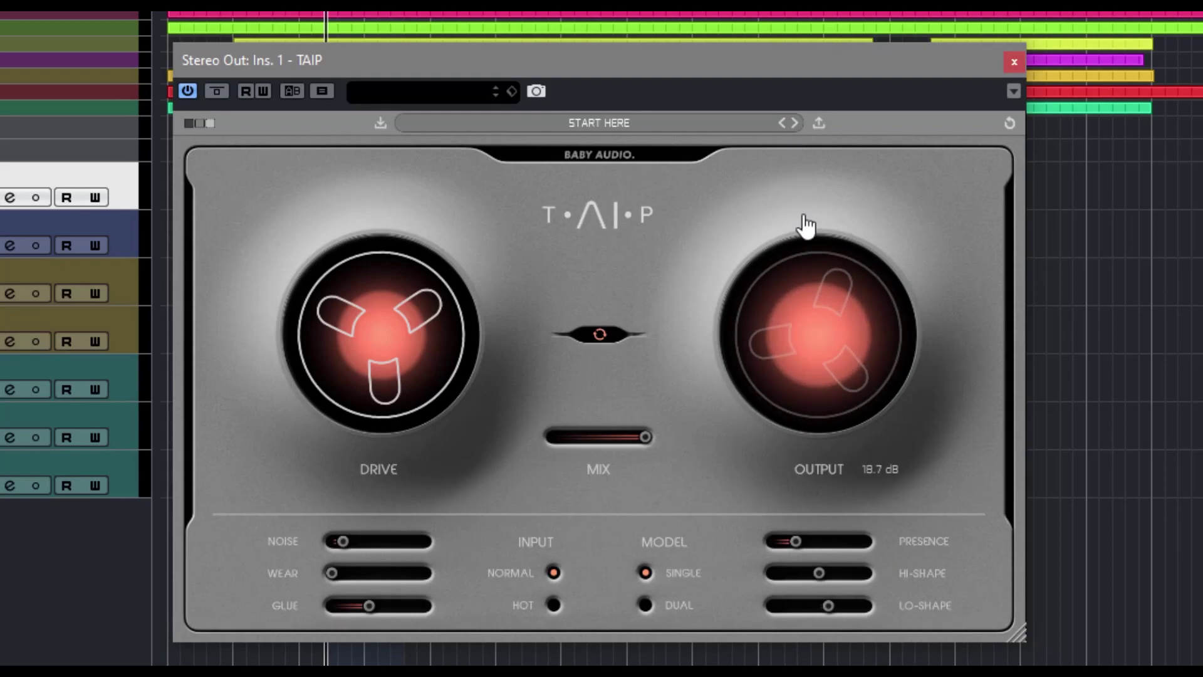
click(603, 338)
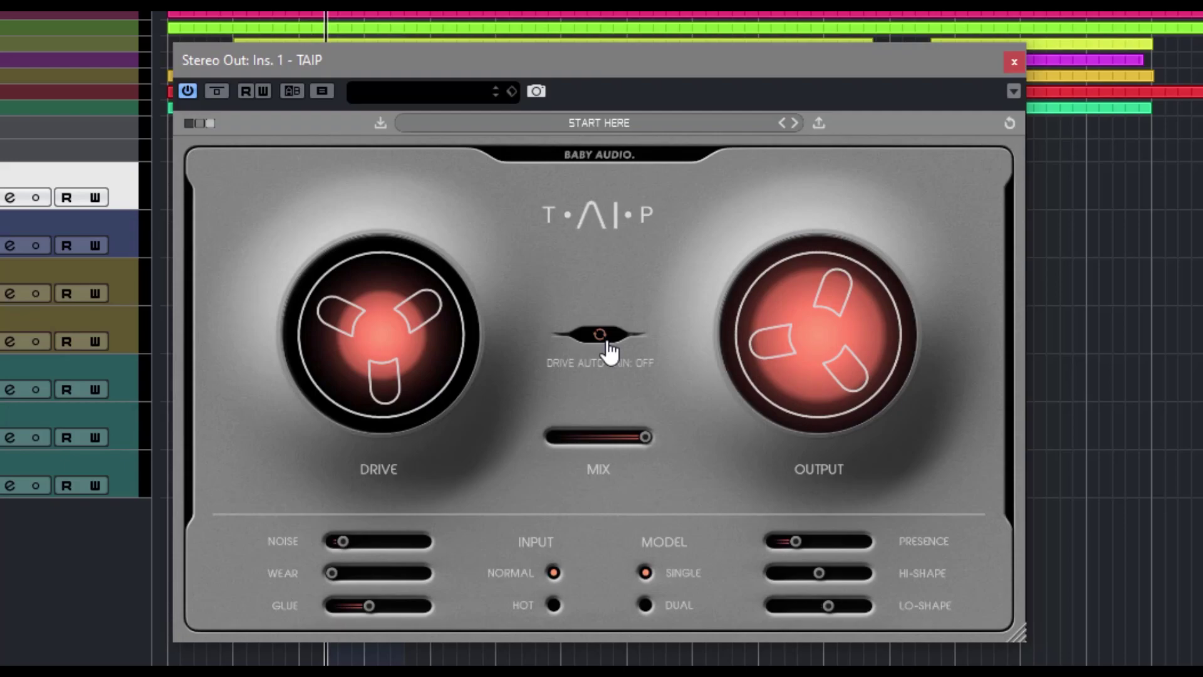
drag(749, 351, 819, 510)
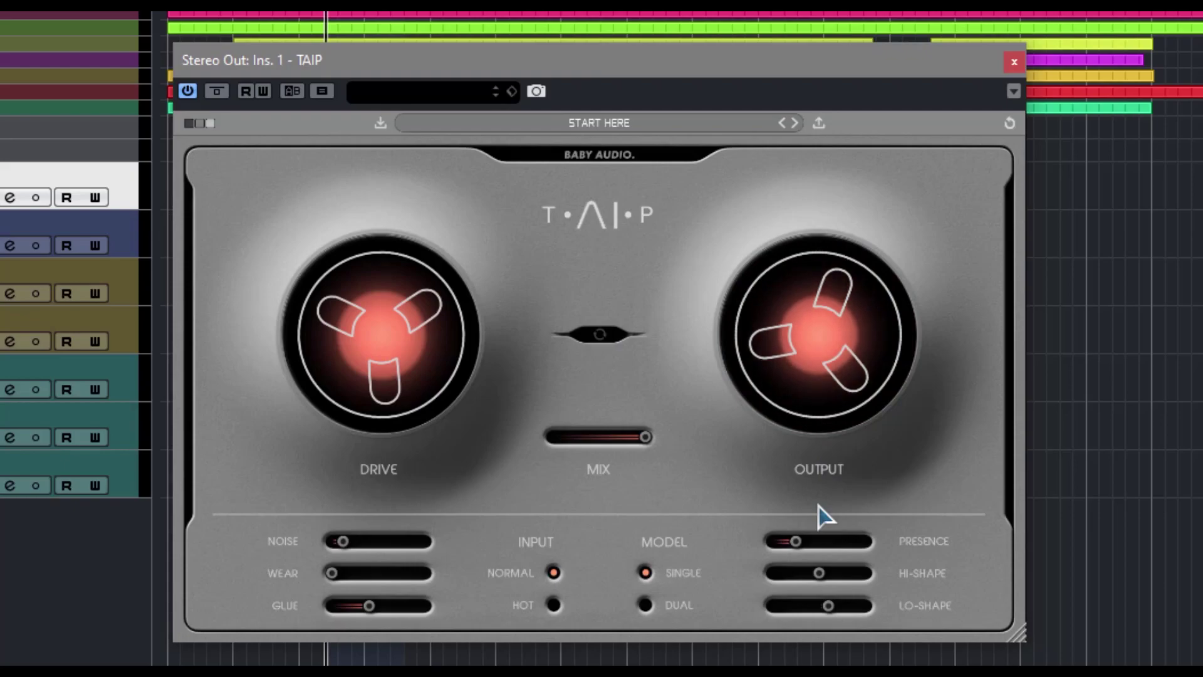
drag(810, 373, 805, 166)
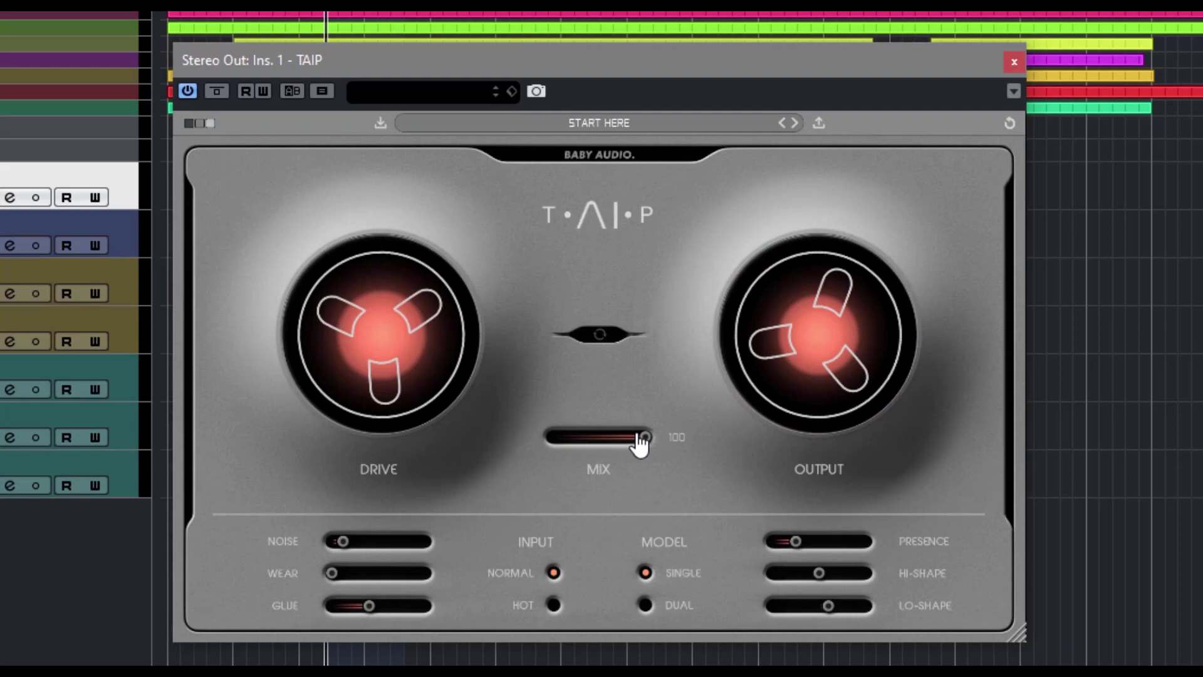
Try the Mix slider and leave it fully wet at 100
drag(639, 445, 713, 470)
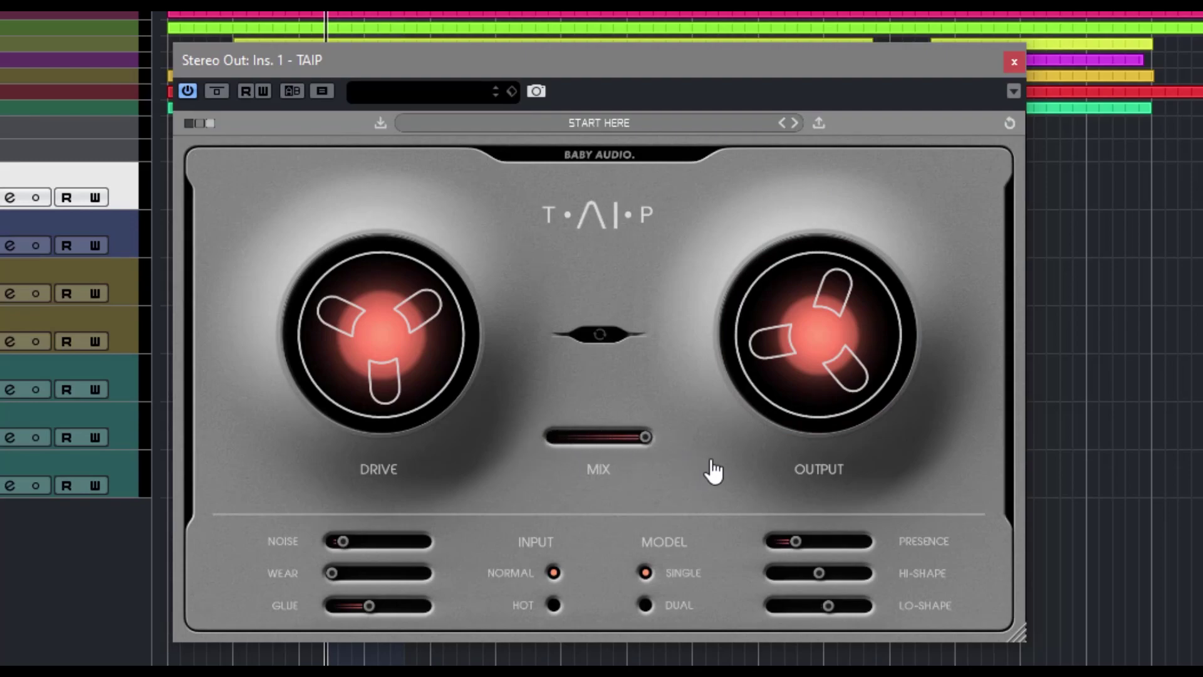
drag(643, 437, 654, 469)
mouse_move(651, 444)
Sweep the Noise amount up to maximum and reduce it to minimum
mouse_move(401, 579)
mouse_move(334, 555)
drag(343, 541, 425, 538)
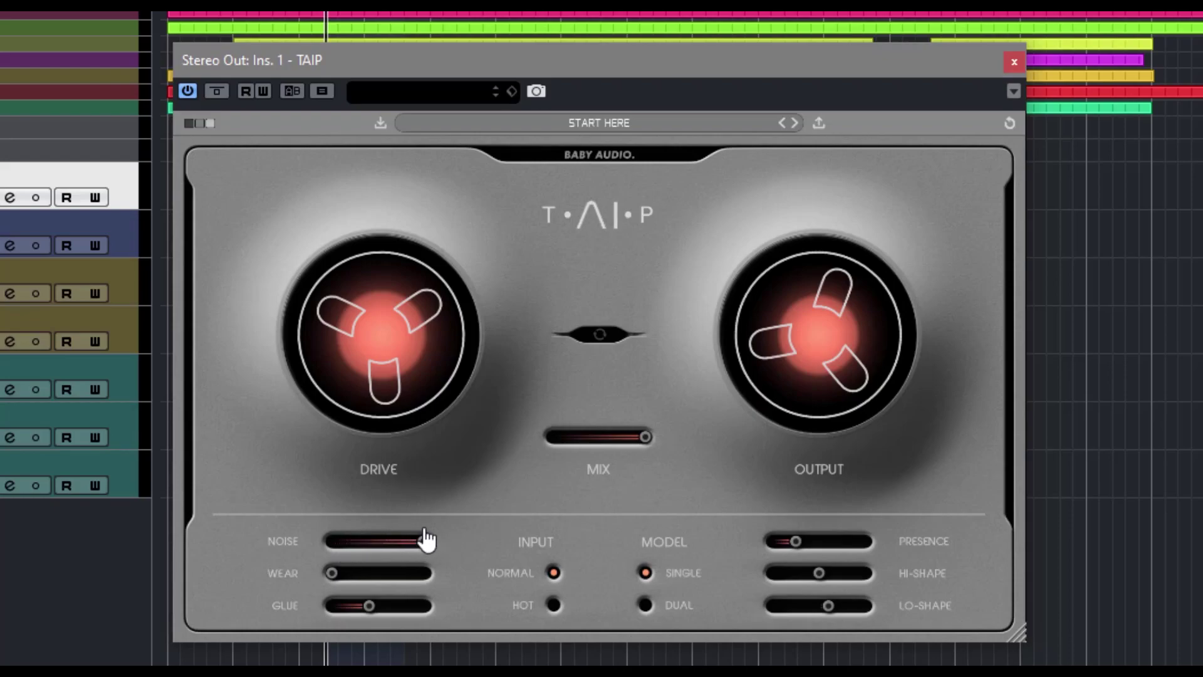
drag(425, 538, 492, 564)
drag(424, 540, 307, 538)
Bring Wear down to its minimum and reduce Glue slightly
drag(355, 577, 283, 581)
drag(332, 572, 271, 572)
mouse_move(368, 613)
drag(362, 613, 356, 611)
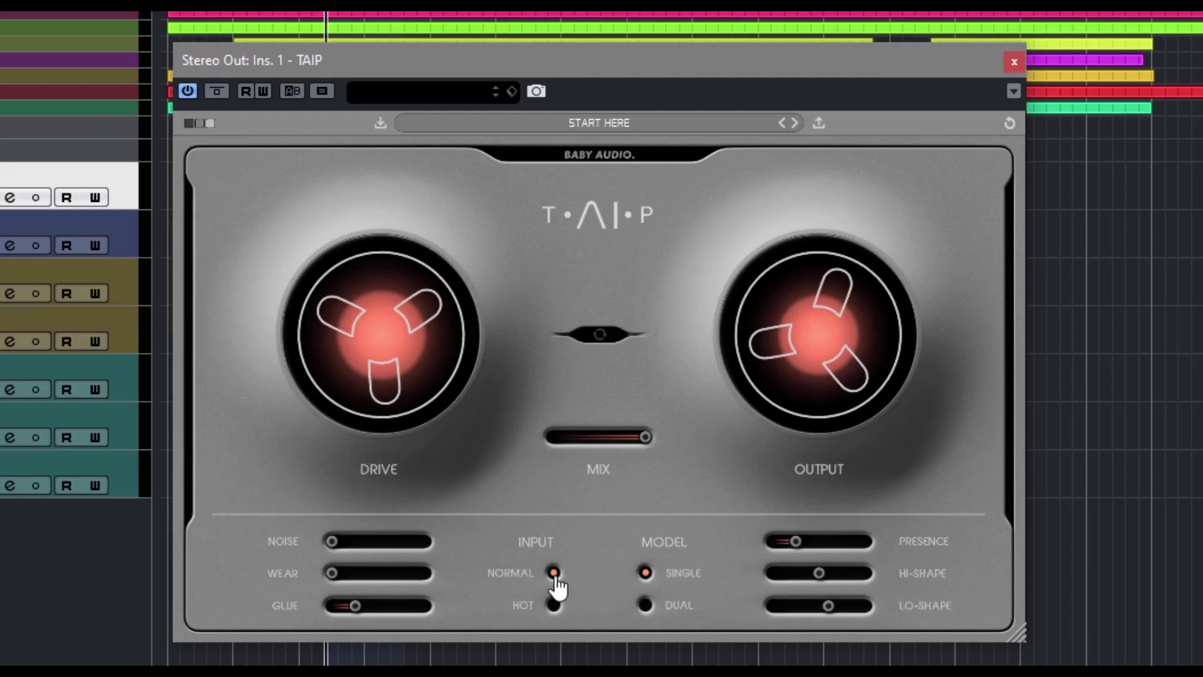
Switch the input mode to Hot and raise Drive to about 18.3 dB
click(554, 605)
click(554, 574)
click(554, 606)
drag(384, 368, 344, 207)
Compare the Single and Dual models and leave the model set to Dual
click(646, 604)
click(645, 572)
click(646, 605)
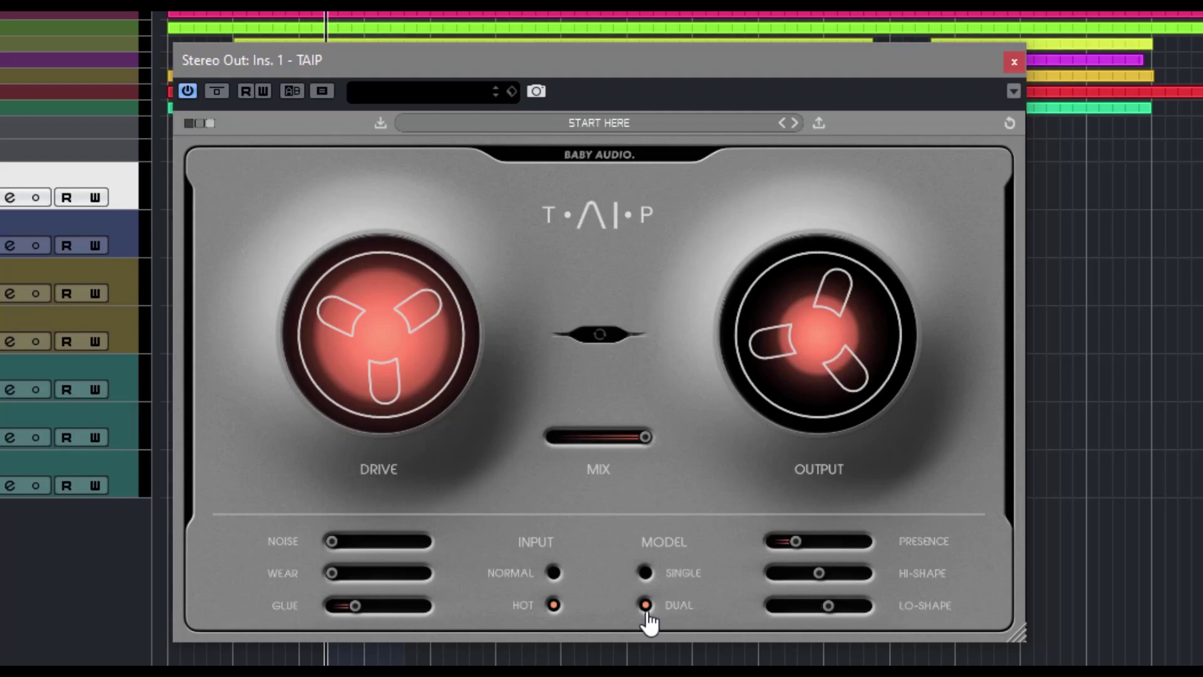
mouse_move(388, 365)
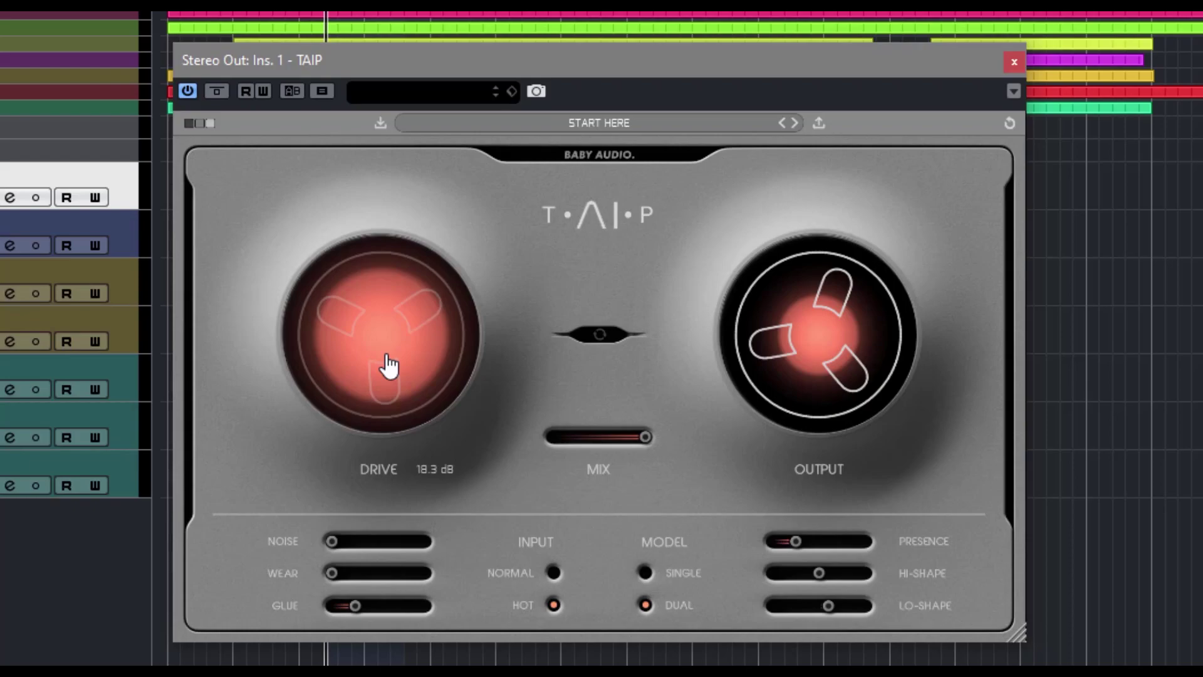
Lower Presence to its minimum and raise it slightly to roughly a fifth of its range
drag(800, 541, 774, 557)
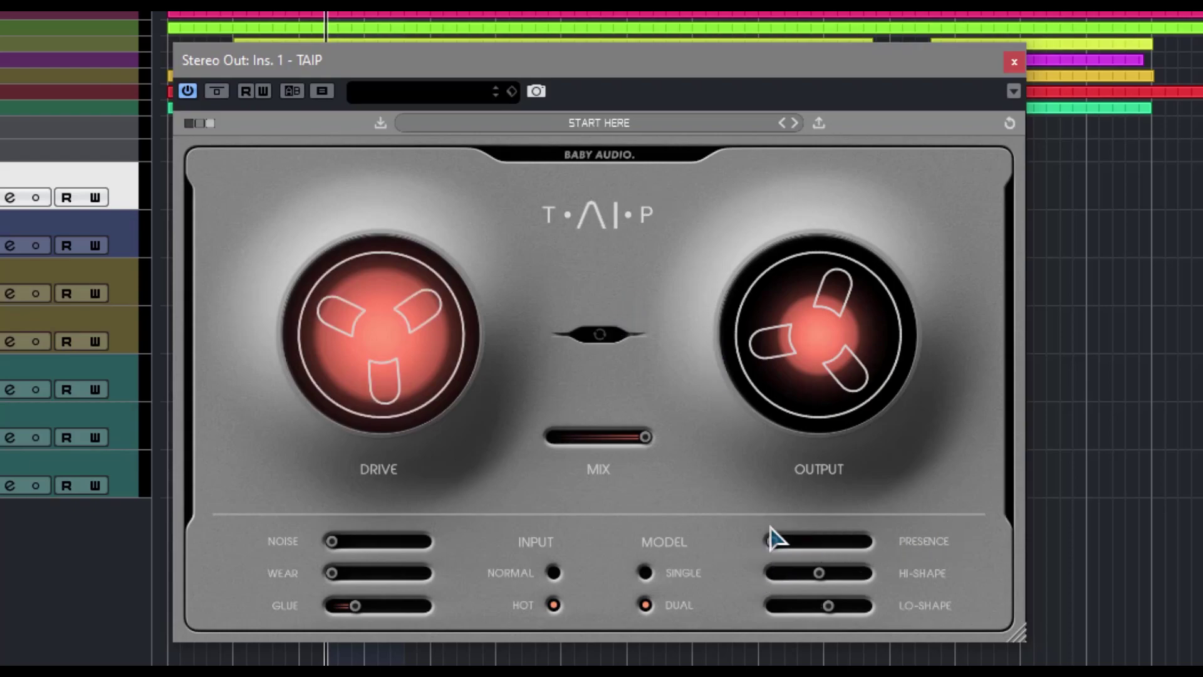
mouse_move(771, 540)
drag(774, 545, 793, 551)
Try Hi-Shape at about 21 and Lo-Shape at about -18, leaving both near their centre positions
drag(817, 572, 825, 604)
mouse_move(835, 572)
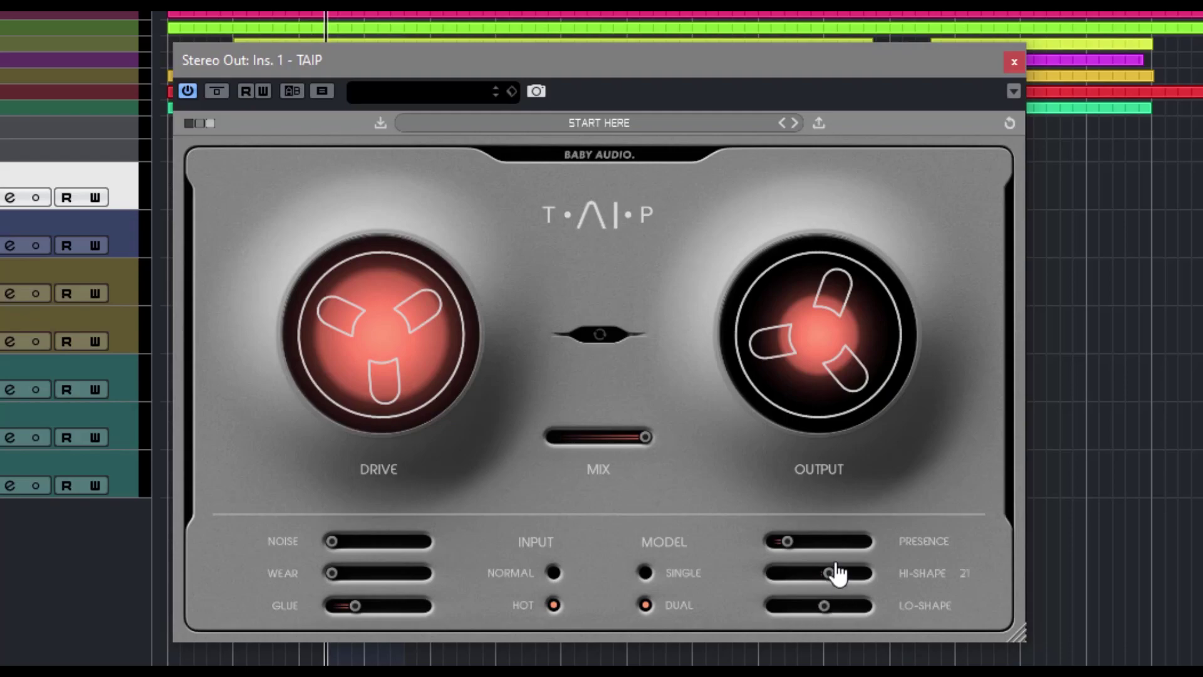
drag(833, 575, 815, 617)
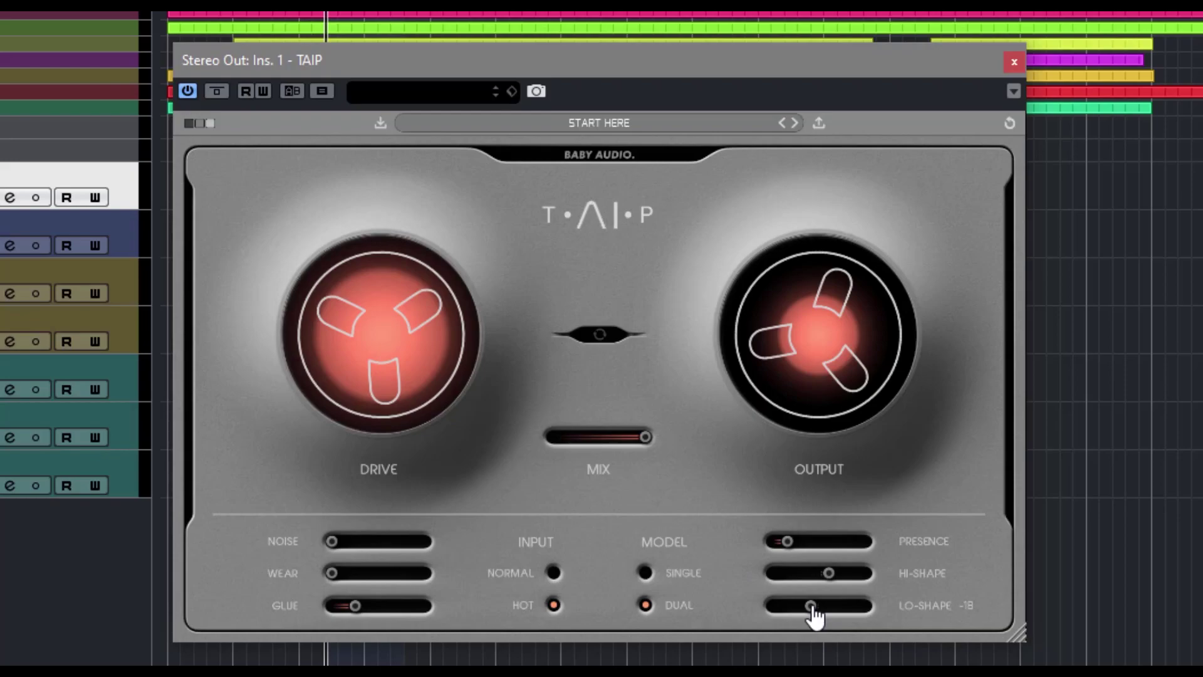
drag(814, 605, 820, 580)
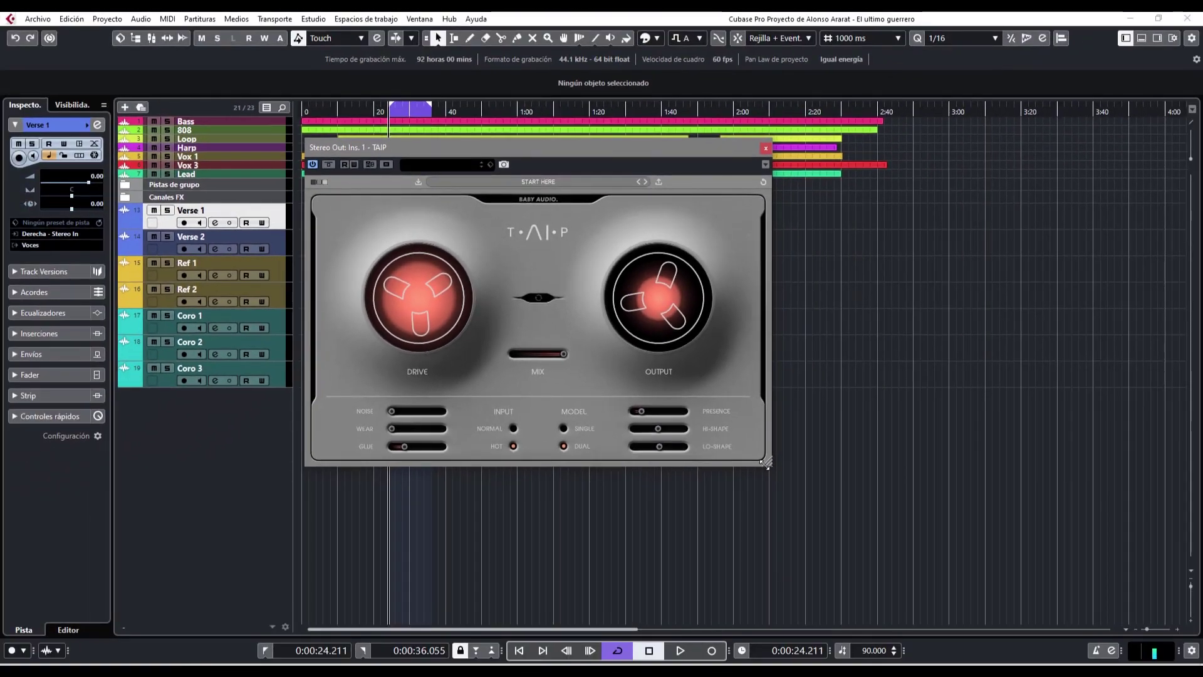
Enlarge the TAIP plugin window and reset all its parameters to the START HERE defaults
drag(774, 463, 884, 537)
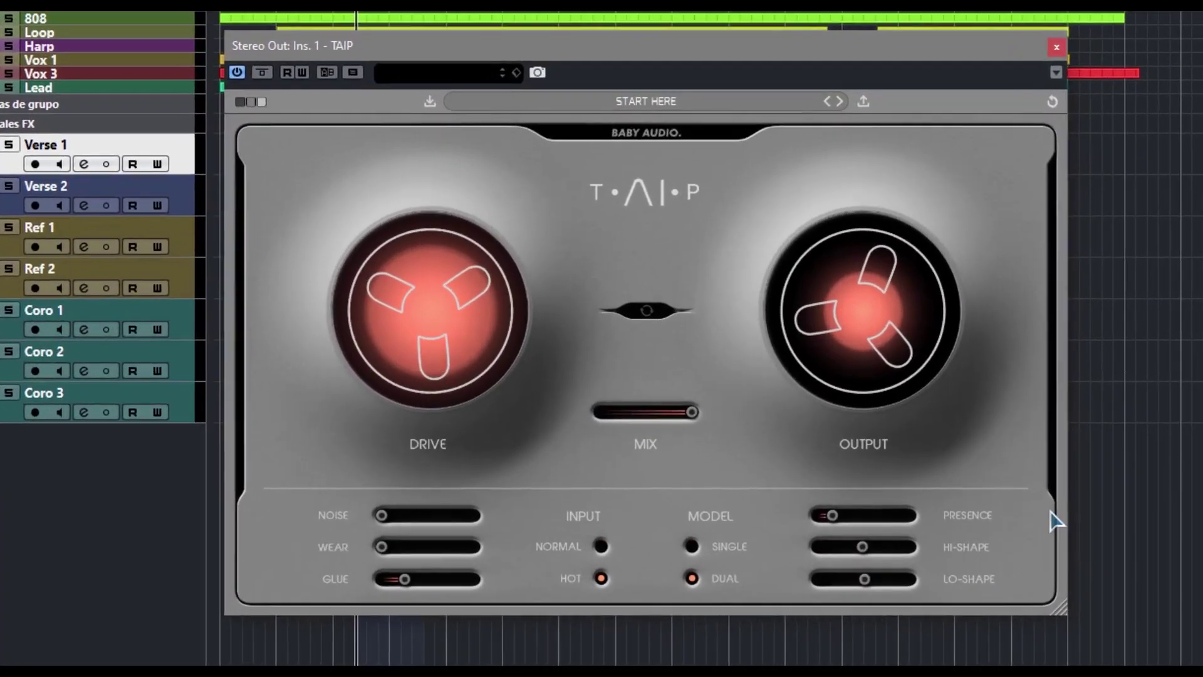
mouse_move(800, 320)
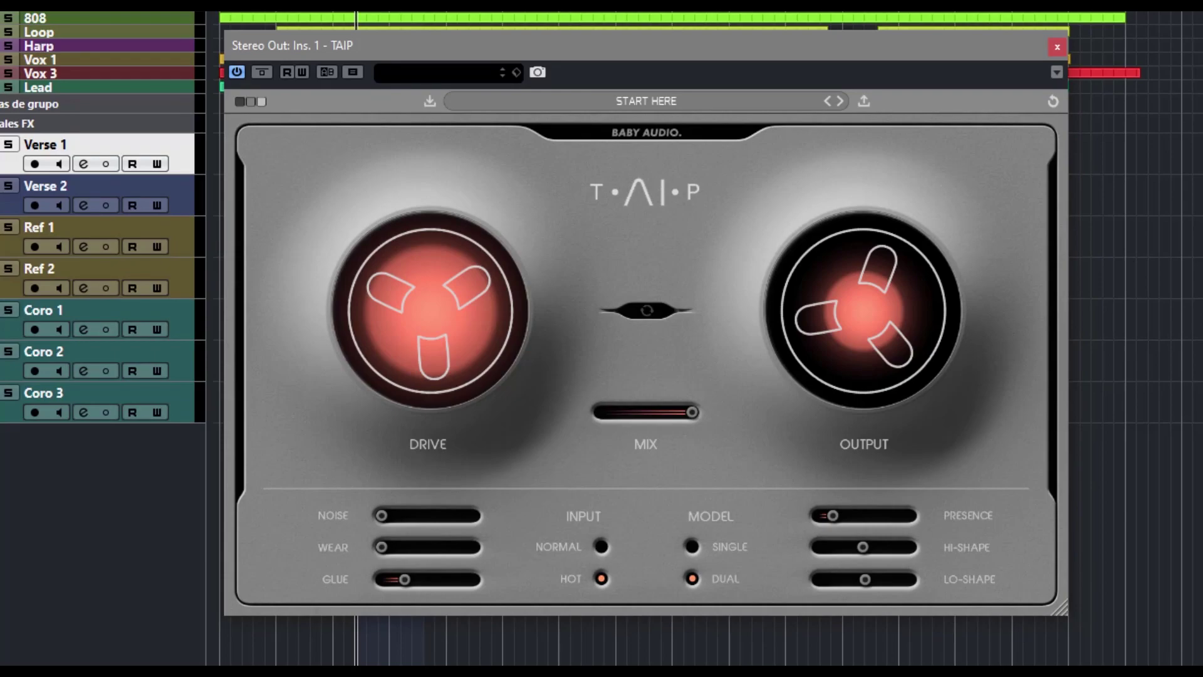
click(1053, 102)
Compare the song's playback with the TAIP plugin bypassed and active
mouse_move(761, 307)
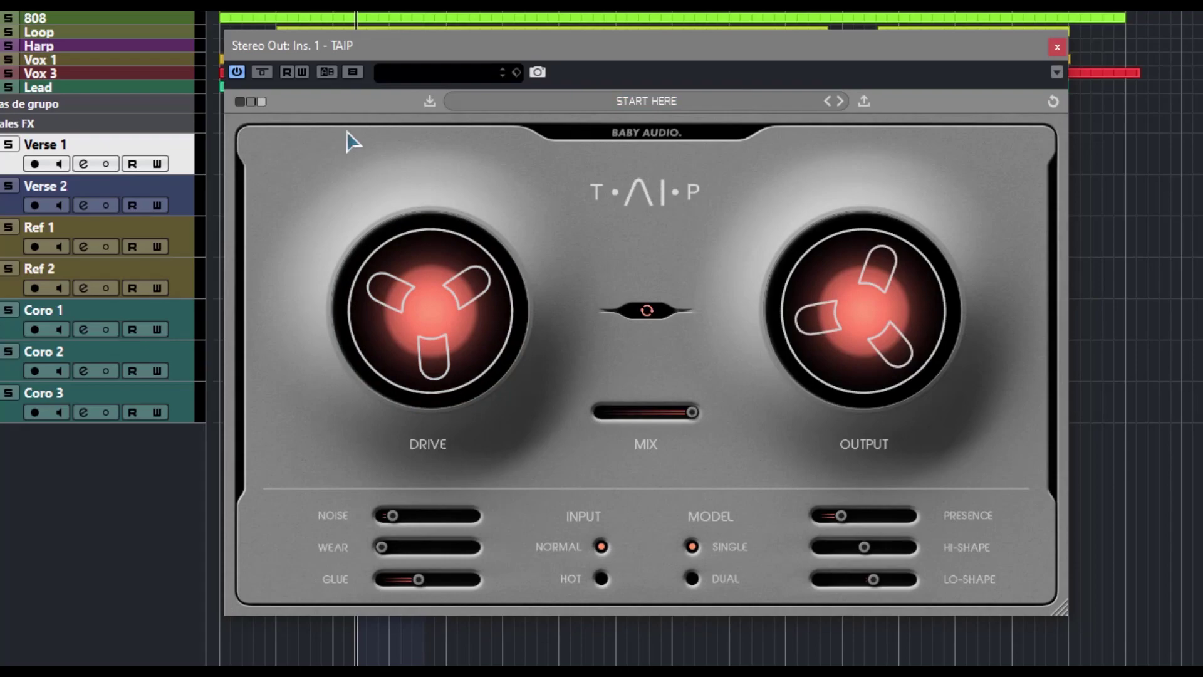
click(262, 72)
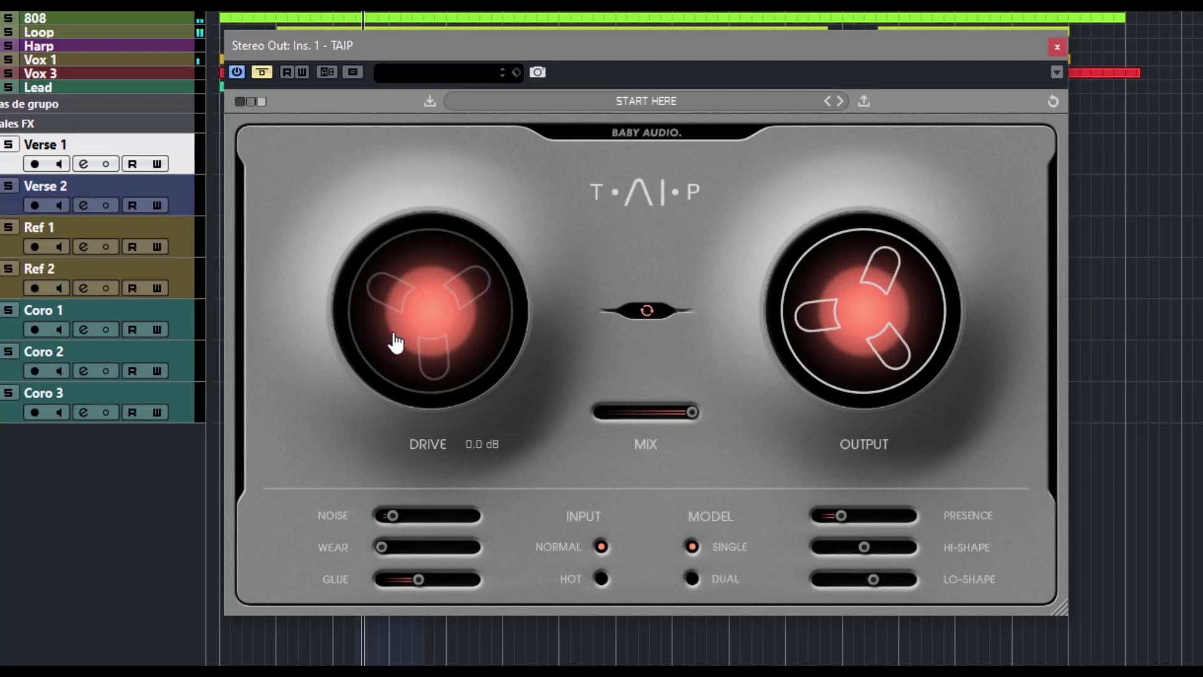
click(264, 75)
Push Drive up to about 36.8 dB during playback and bring it down to about 11.6 dB
mouse_move(492, 375)
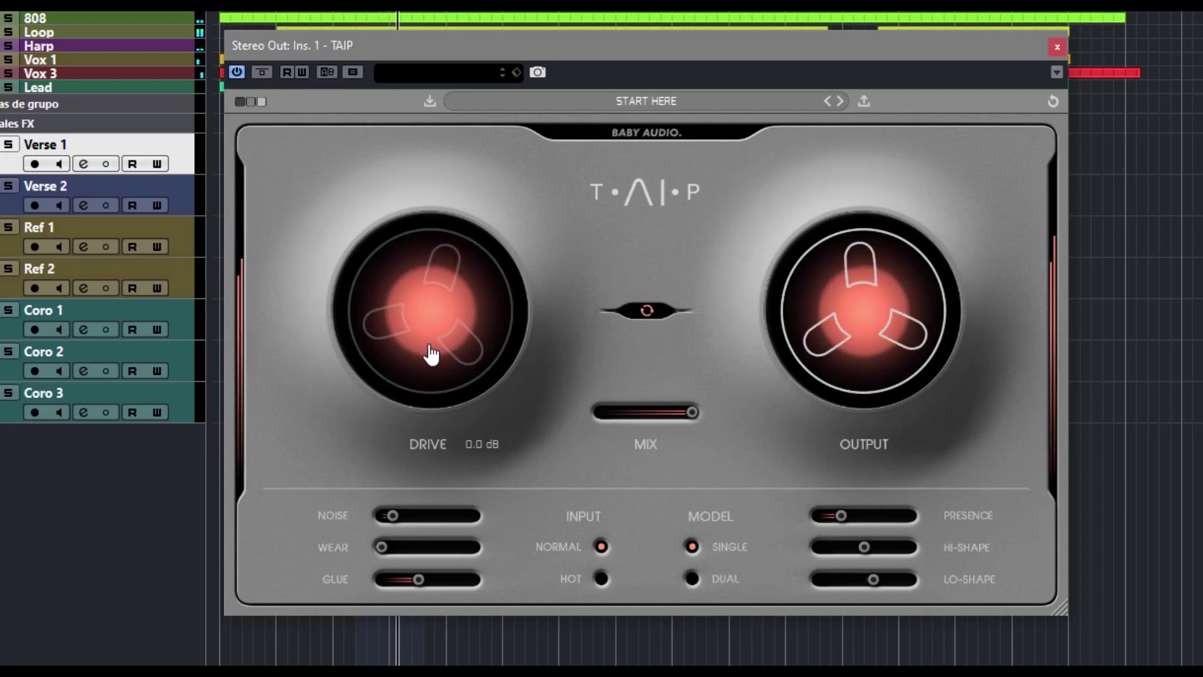
drag(431, 353, 415, 323)
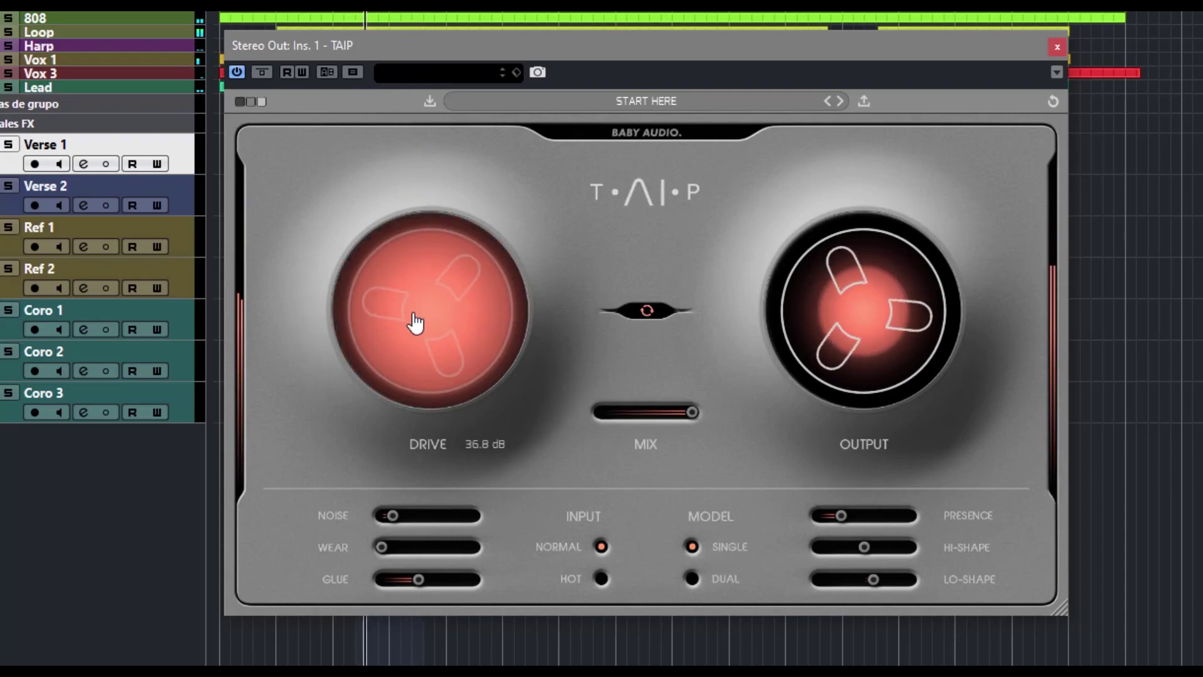
drag(406, 380, 406, 354)
drag(420, 400, 461, 556)
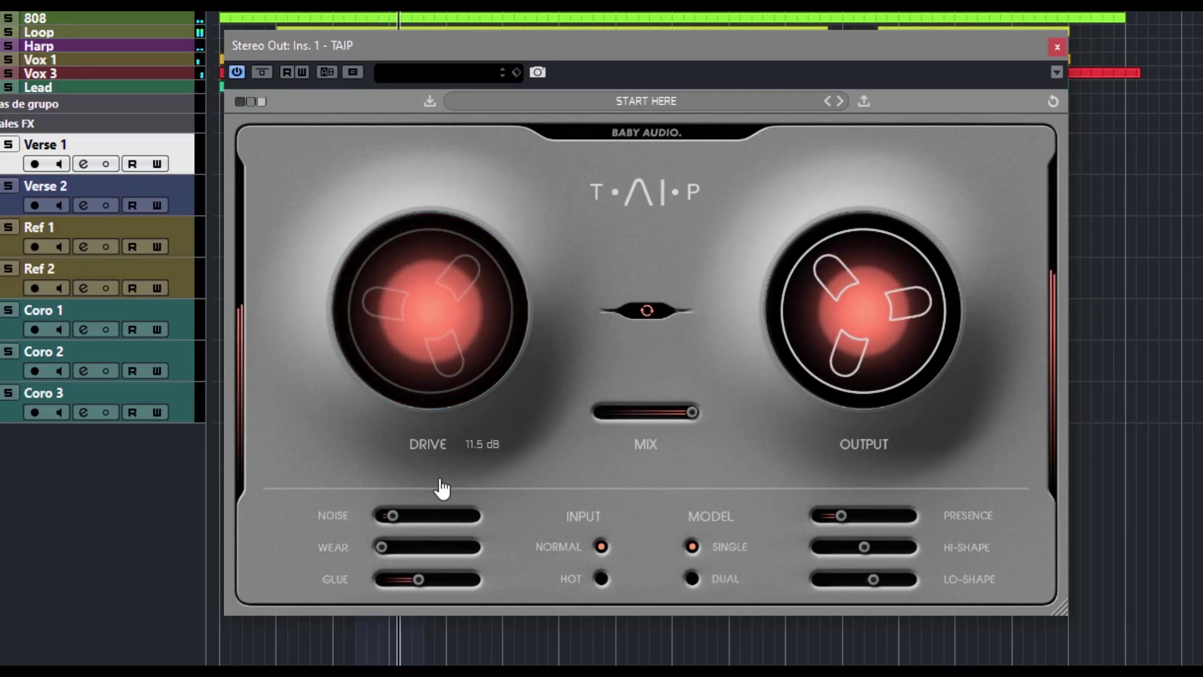
Set Mix to 97 and move the Output level up and back down while listening
drag(688, 416, 689, 414)
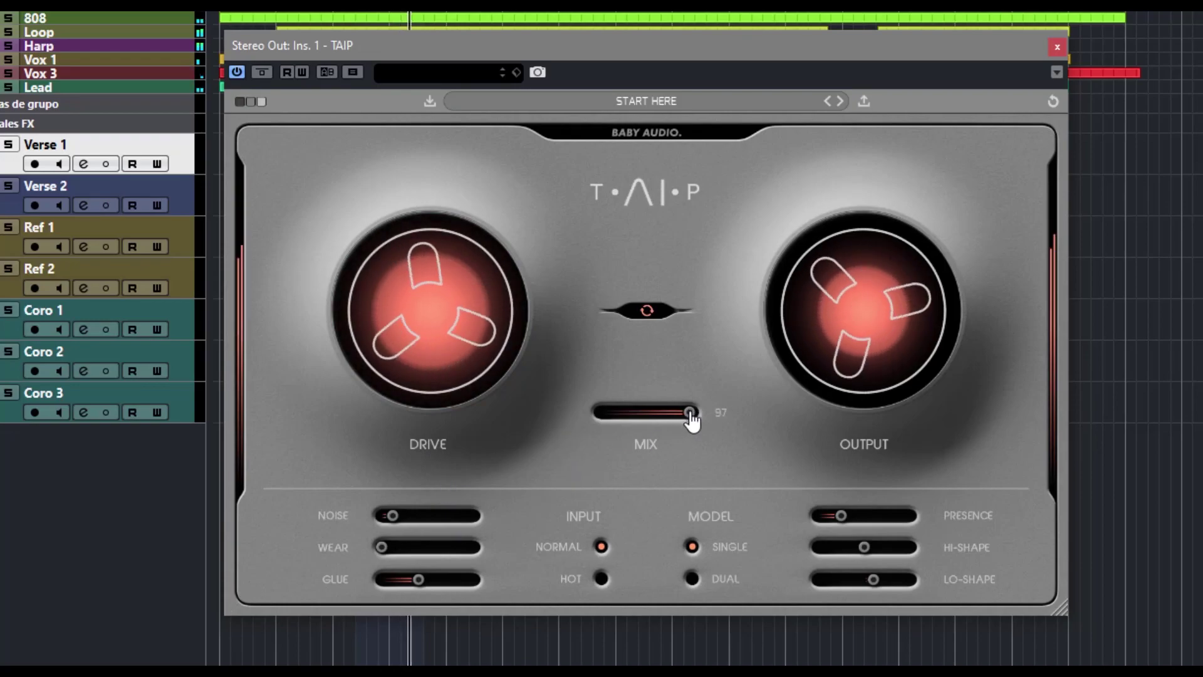
drag(859, 325, 868, 244)
drag(877, 296, 878, 338)
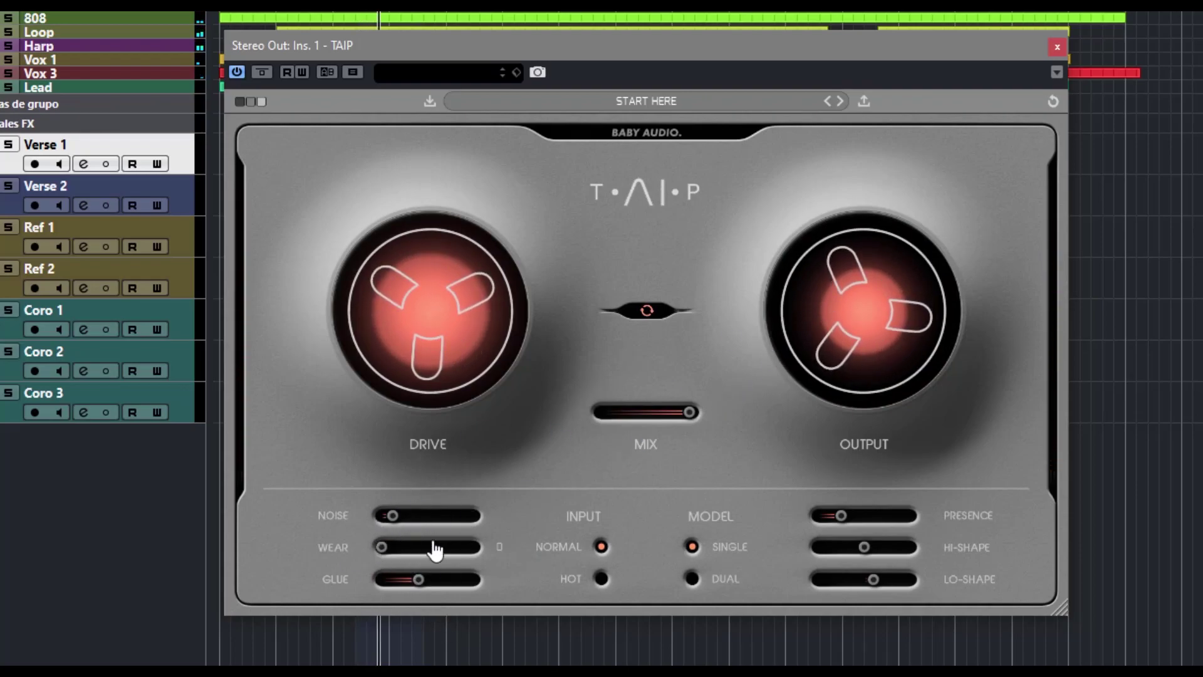
Raise Noise to maximum during playback and bring it down to a little under halfway
drag(389, 518, 502, 513)
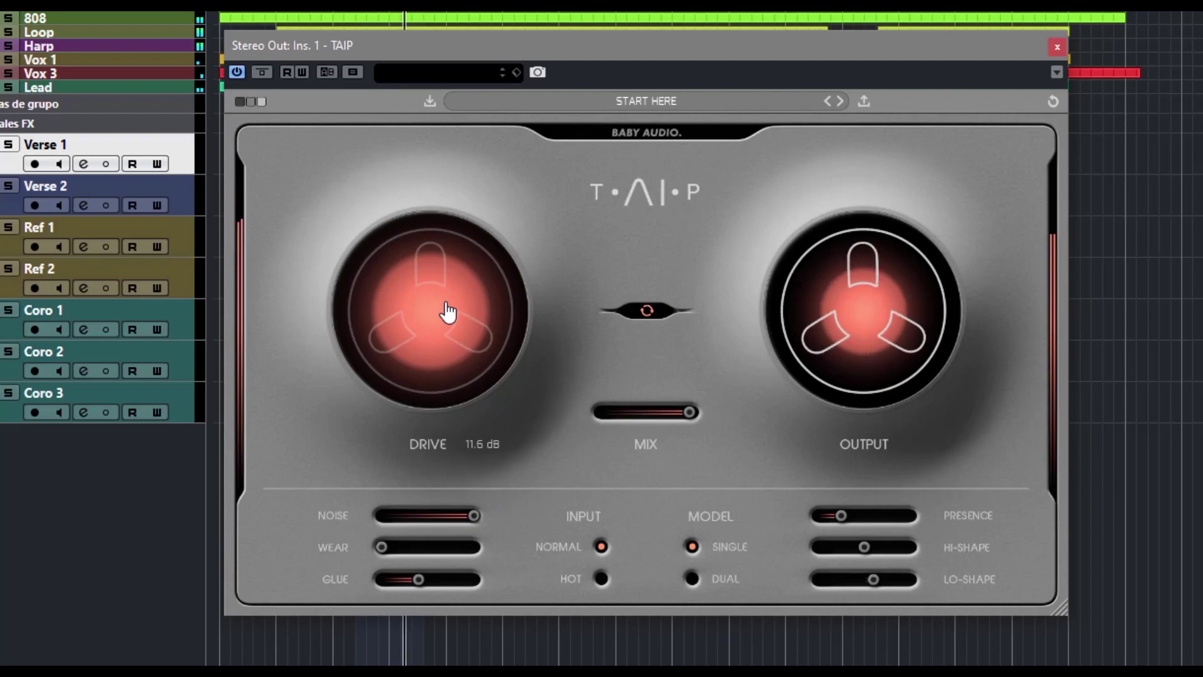
drag(471, 517, 424, 525)
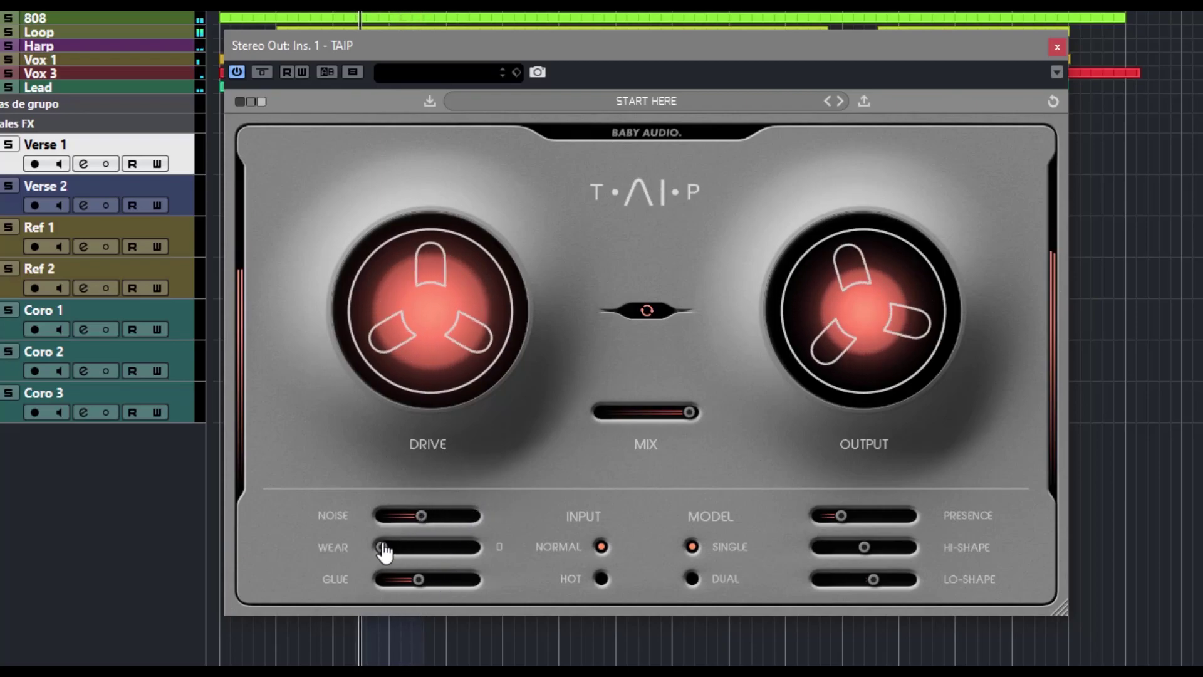
Sweep Wear, raise Glue to maximum during playback and bring it back to a little under halfway
drag(385, 549, 479, 589)
mouse_move(420, 583)
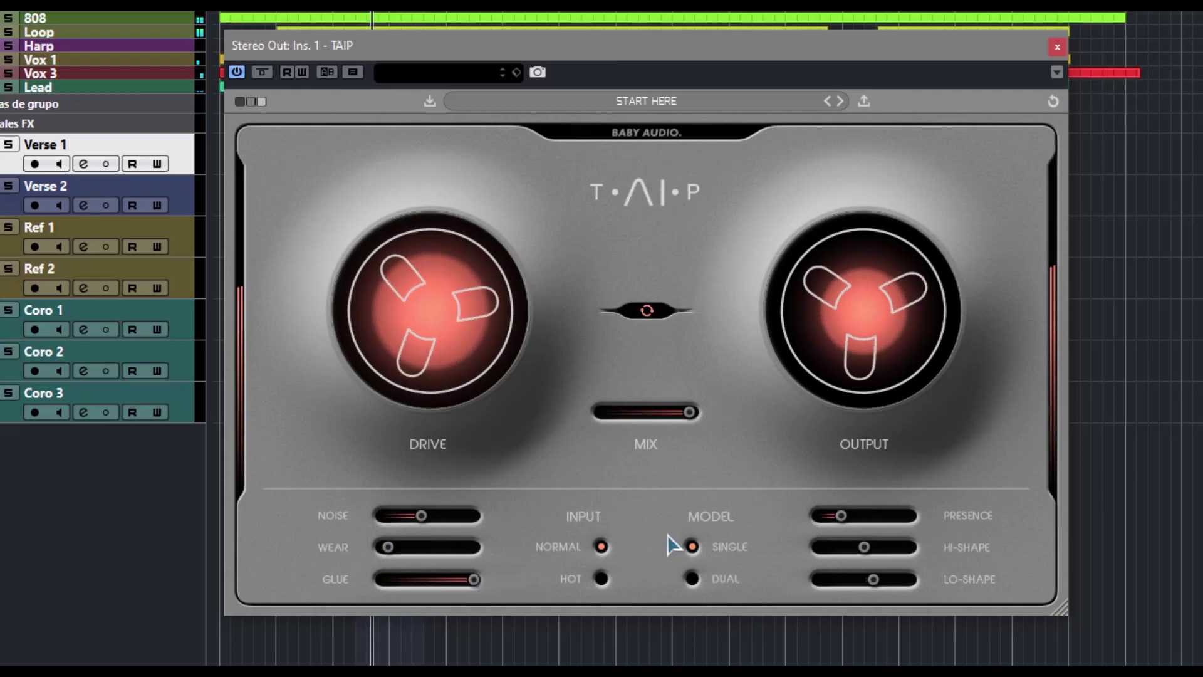
drag(468, 594, 421, 583)
Compare the Hot and Normal input modes during playback and turn Noise down to minimum
click(600, 579)
drag(421, 518, 382, 532)
click(600, 547)
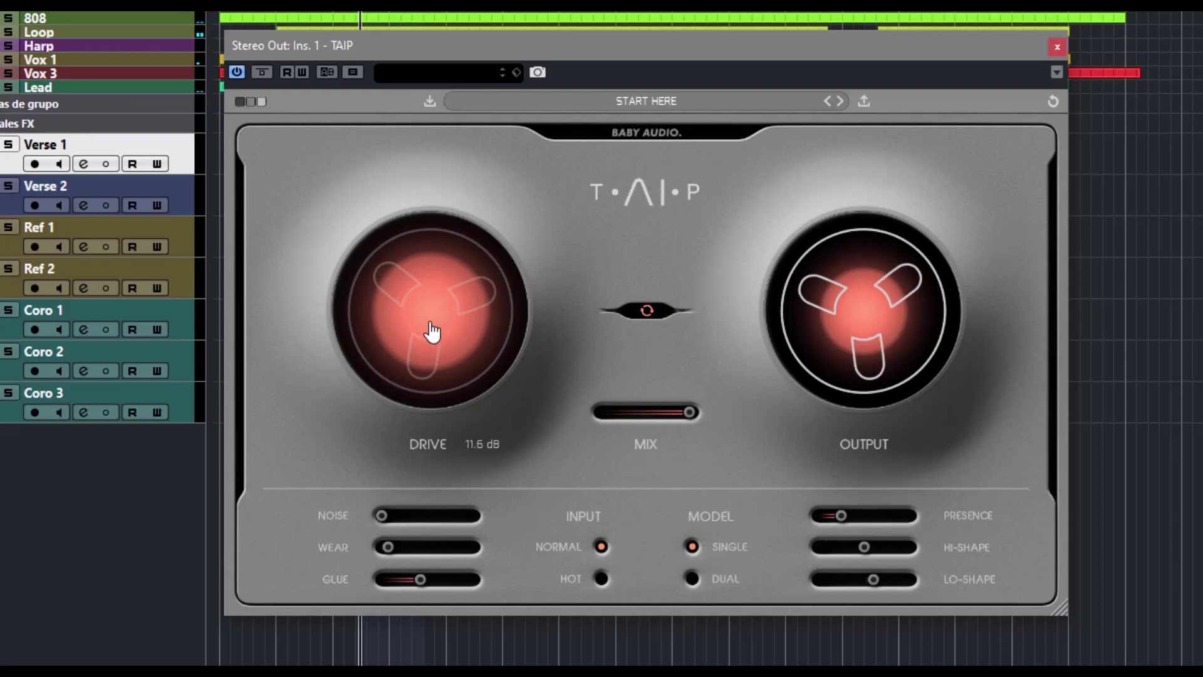
click(601, 578)
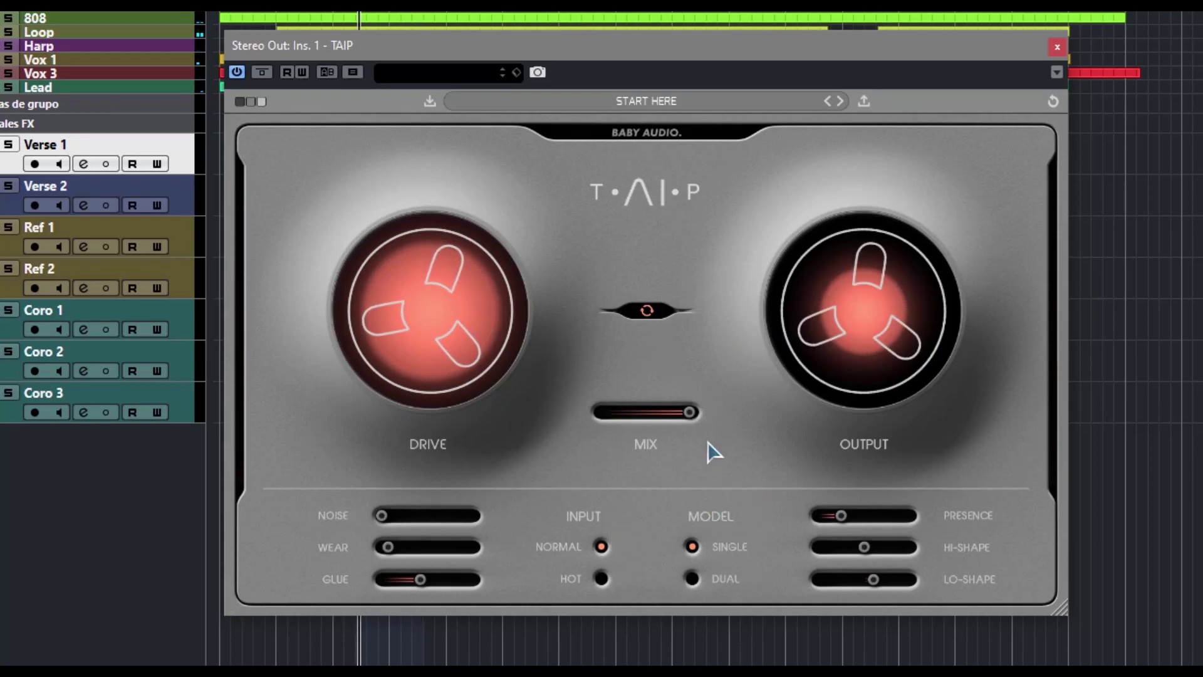
Lower Drive and switch the tape model back and forth between Dual and Single while listening
click(692, 578)
mouse_move(382, 354)
mouse_move(451, 365)
mouse_down()
mouse_move(464, 408)
mouse_move(451, 376)
mouse_up()
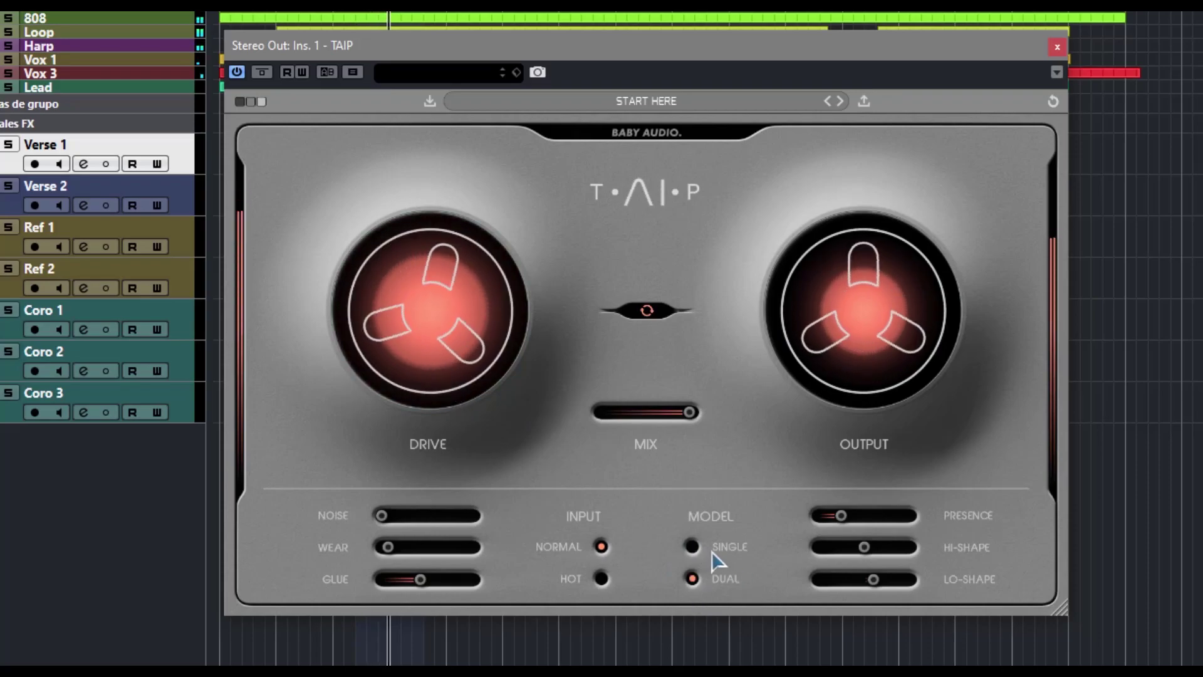
click(693, 547)
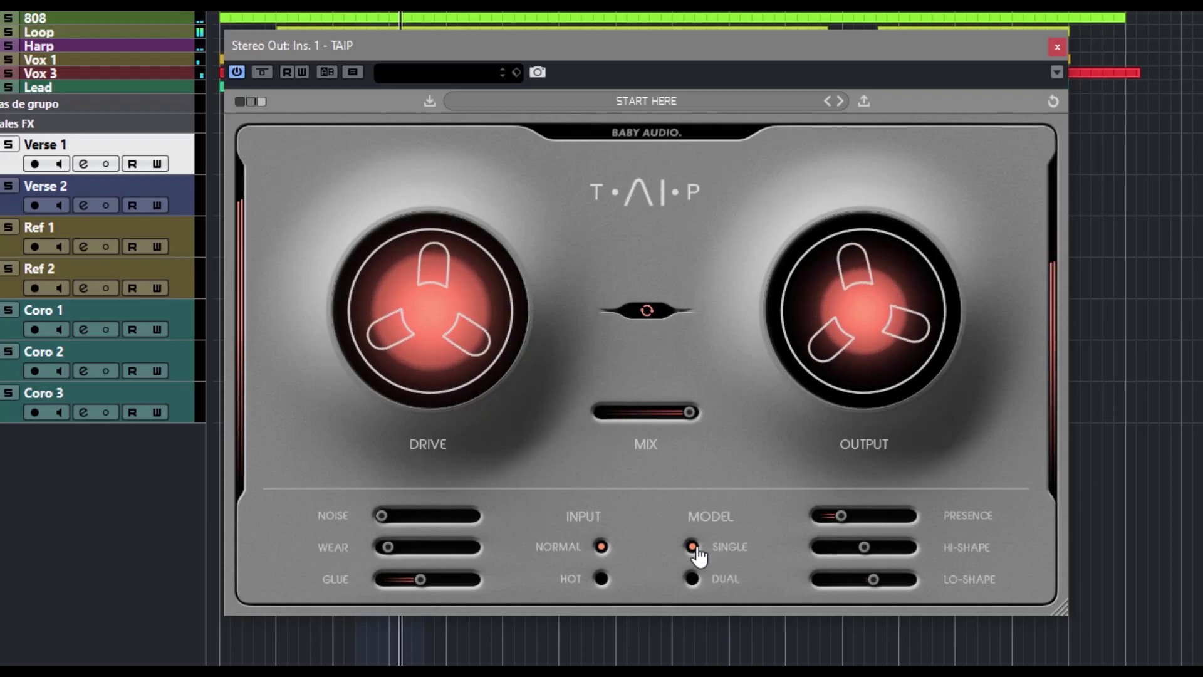
click(693, 578)
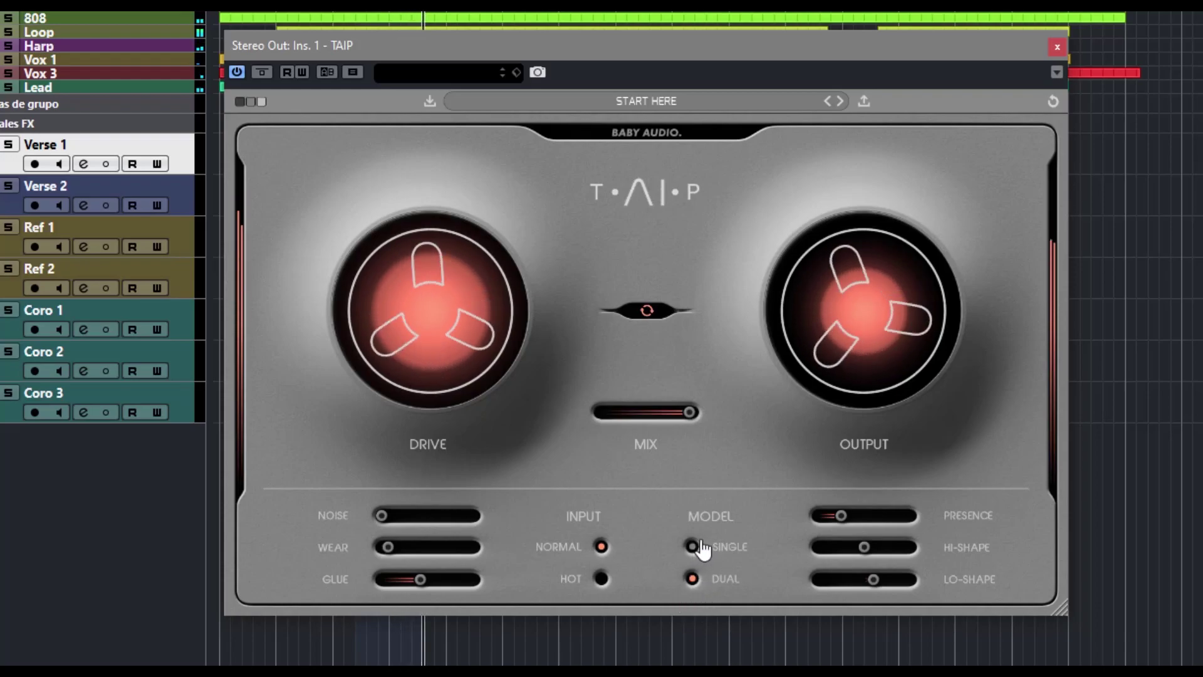
Raise Presence to near maximum, push Hi-Shape to 100 and bring it down slightly above centre, and raise Lo-Shape a little
mouse_move(836, 532)
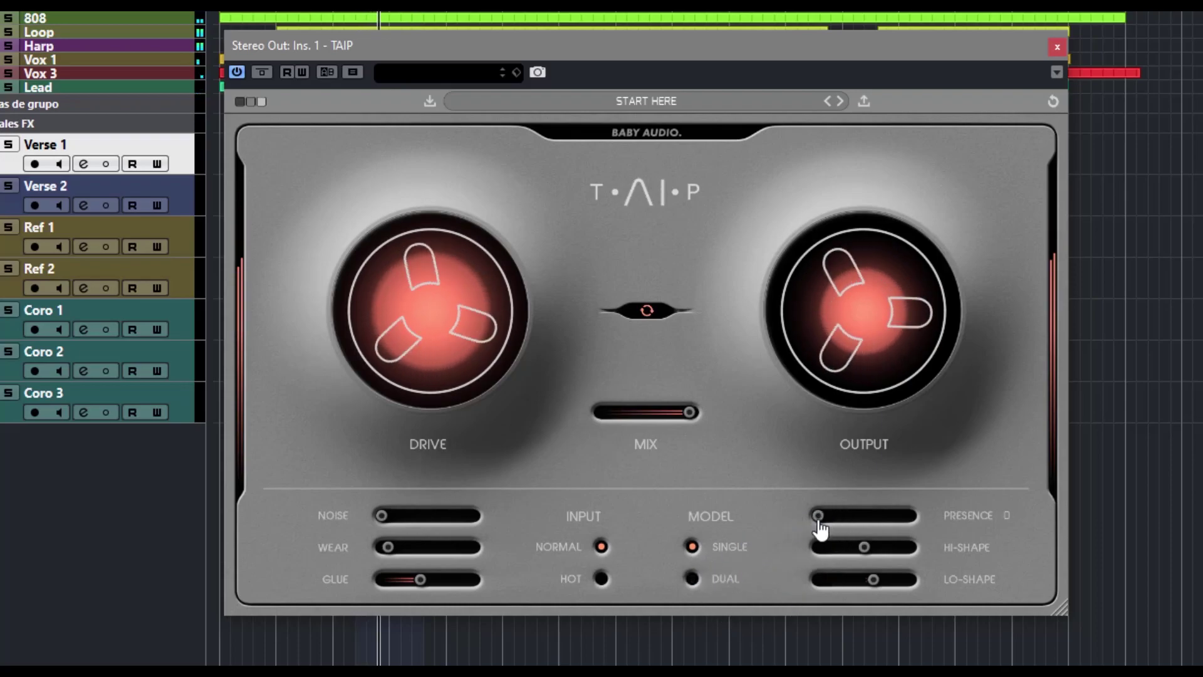
drag(834, 528, 918, 552)
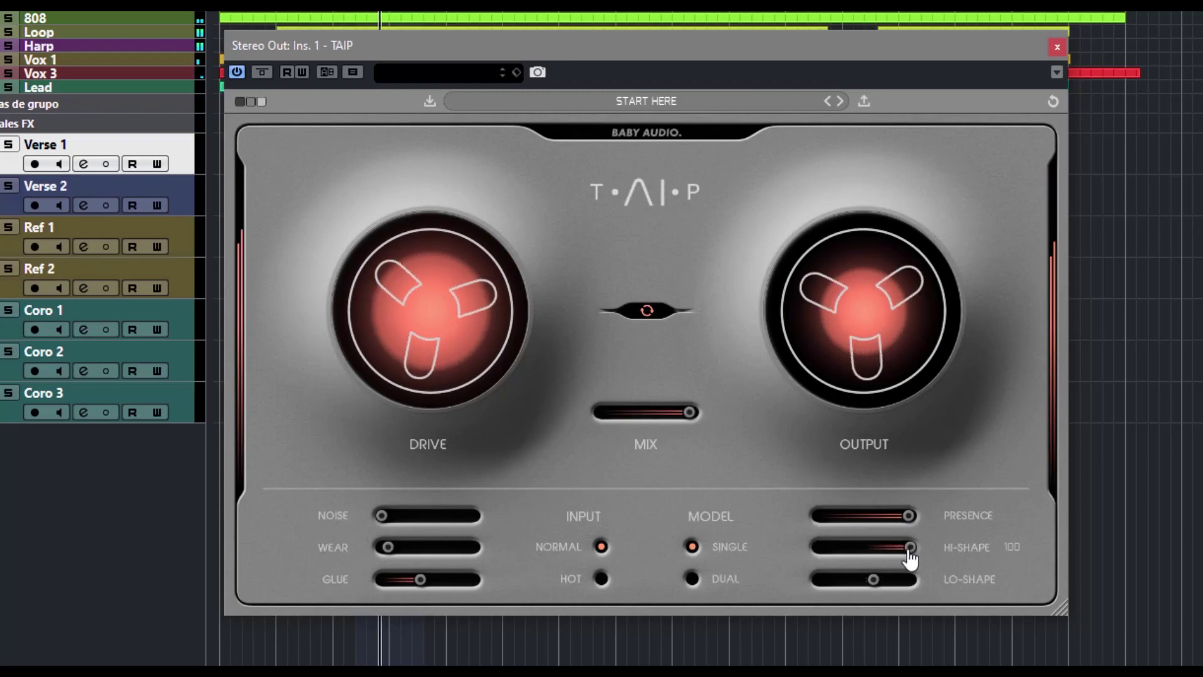
drag(910, 551, 895, 586)
Raise Noise and Wear to about halfway and set Mix to maximum
drag(383, 516, 422, 560)
drag(690, 414, 728, 416)
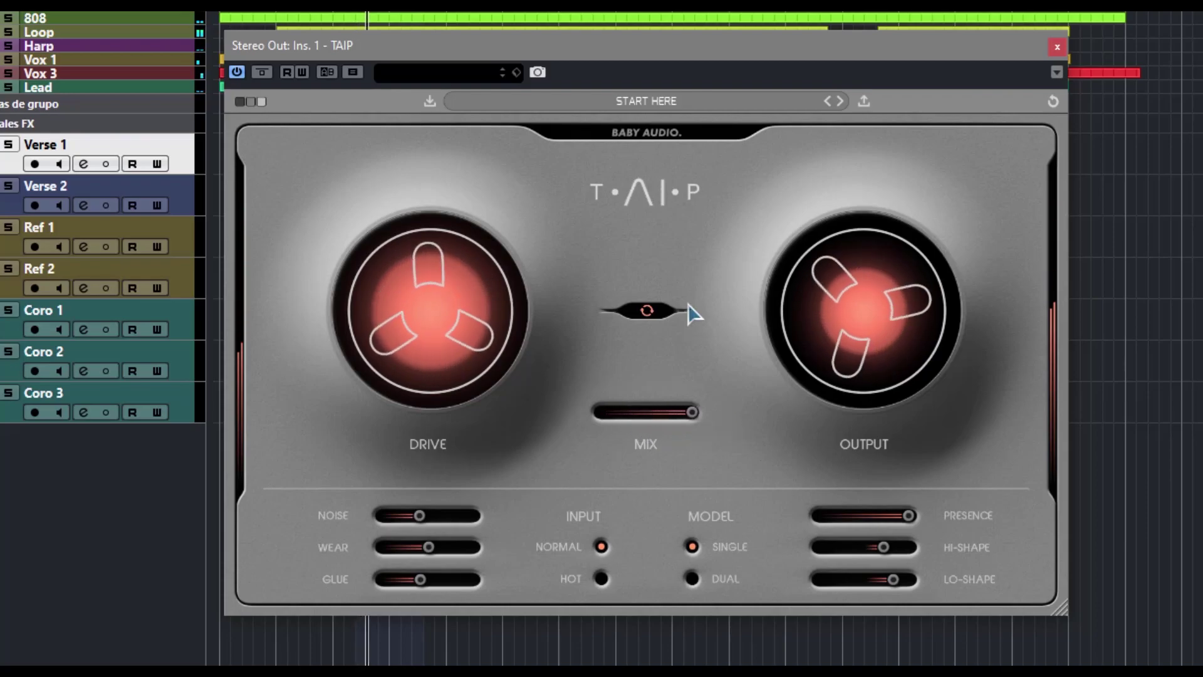
Browse the preset list and audition the factory presets one by one from 001 Drums Hot to 015 Lo-Fi Beats on TAIP
click(664, 102)
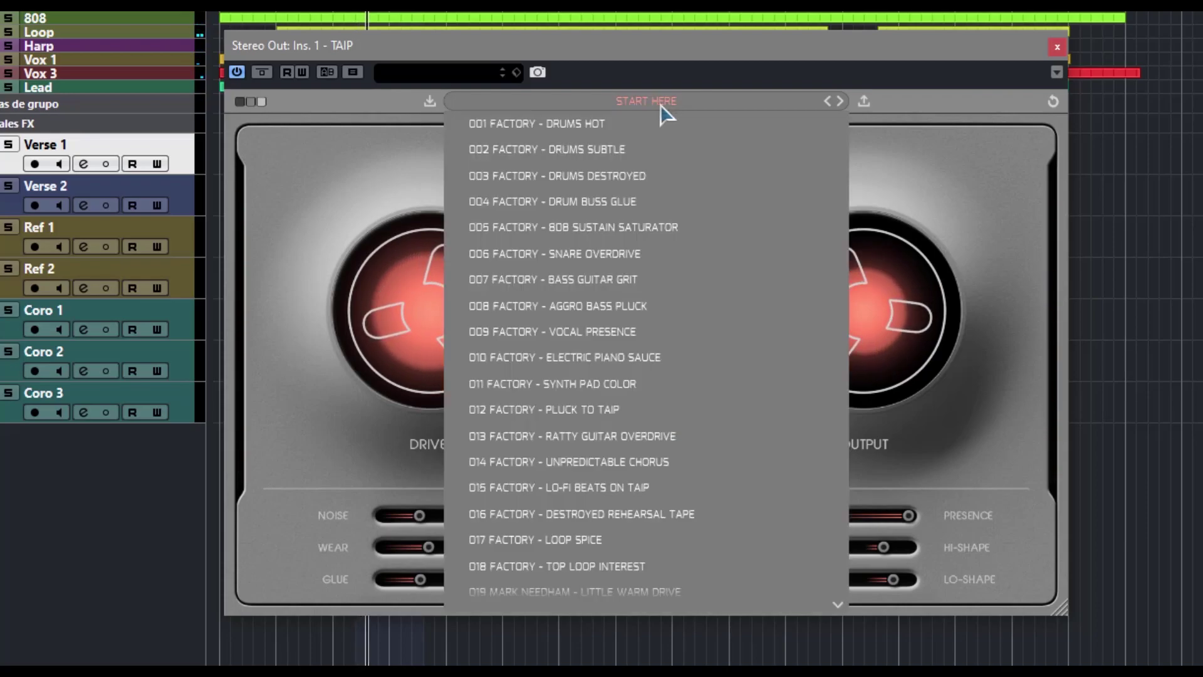
scroll(659, 201, down, 5)
scroll(589, 207, up, 5)
click(579, 114)
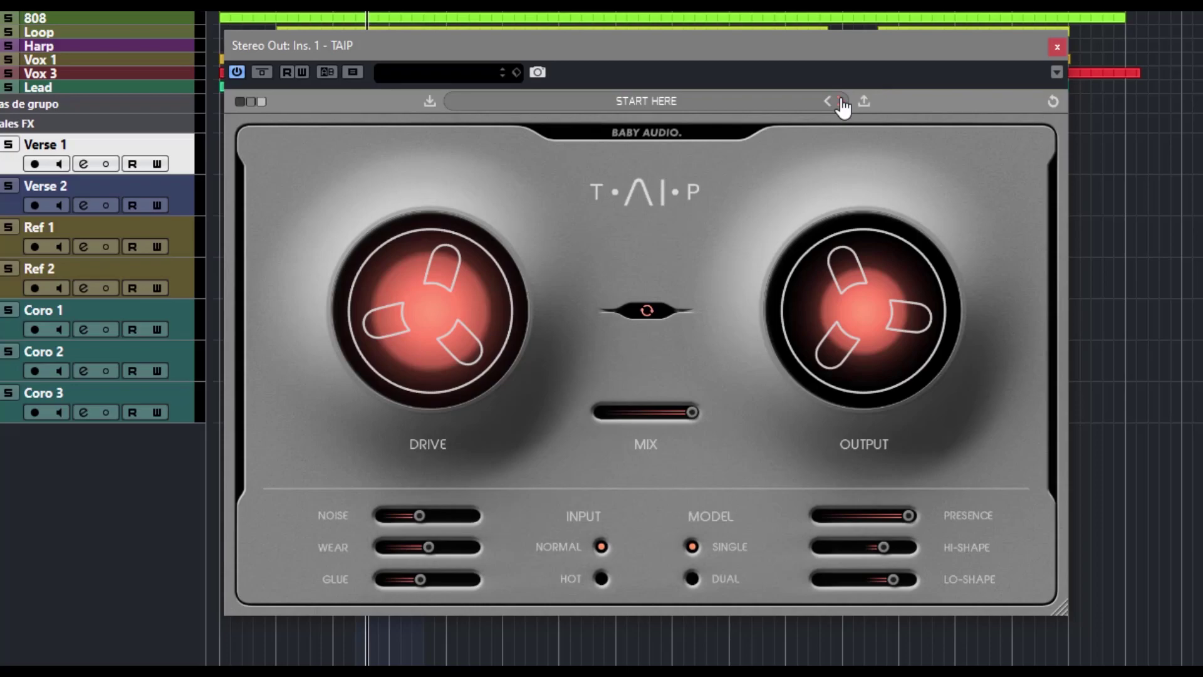
click(840, 101)
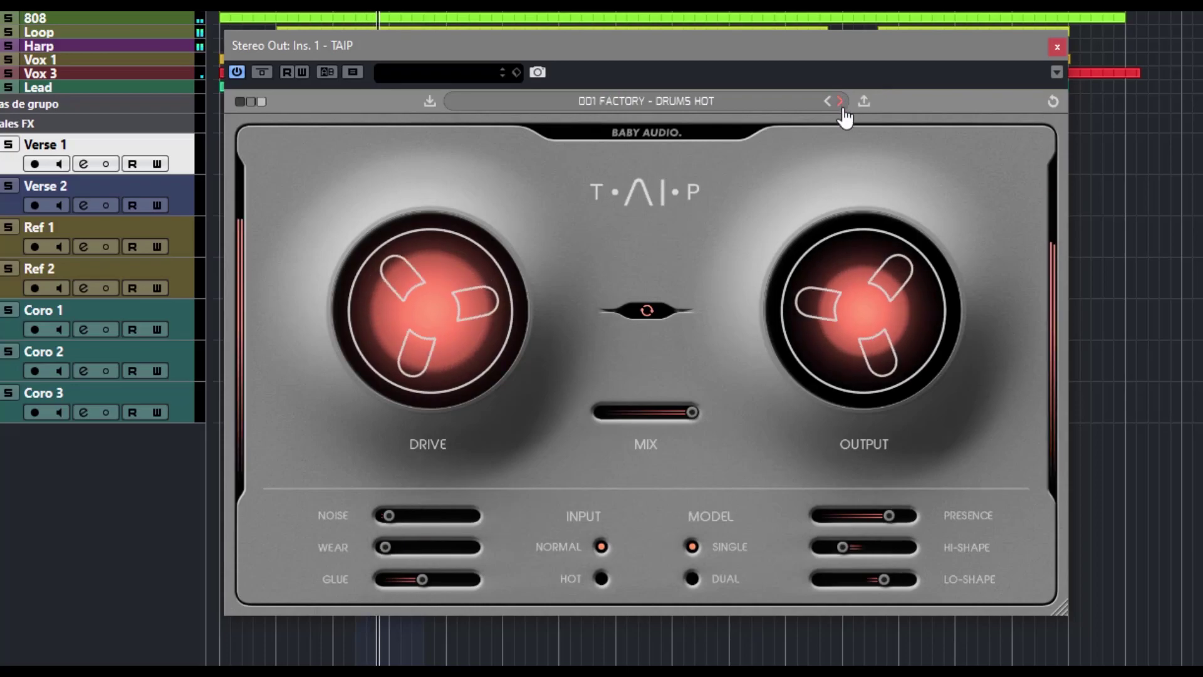
click(840, 102)
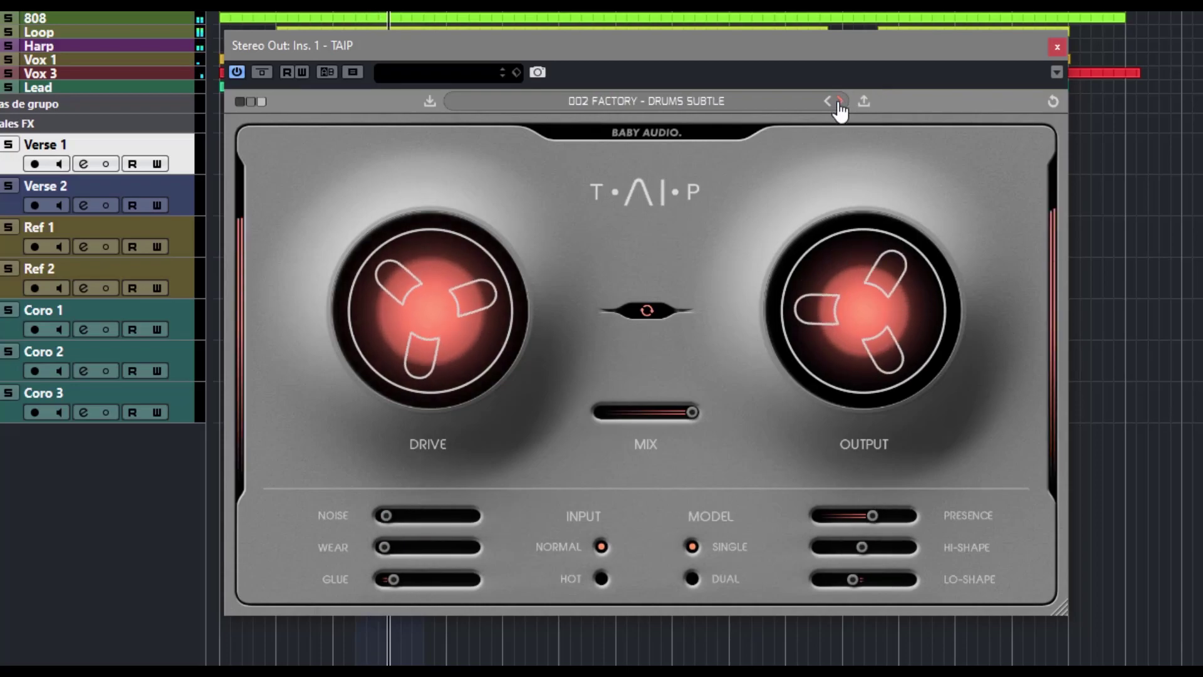
click(840, 102)
click(840, 102)
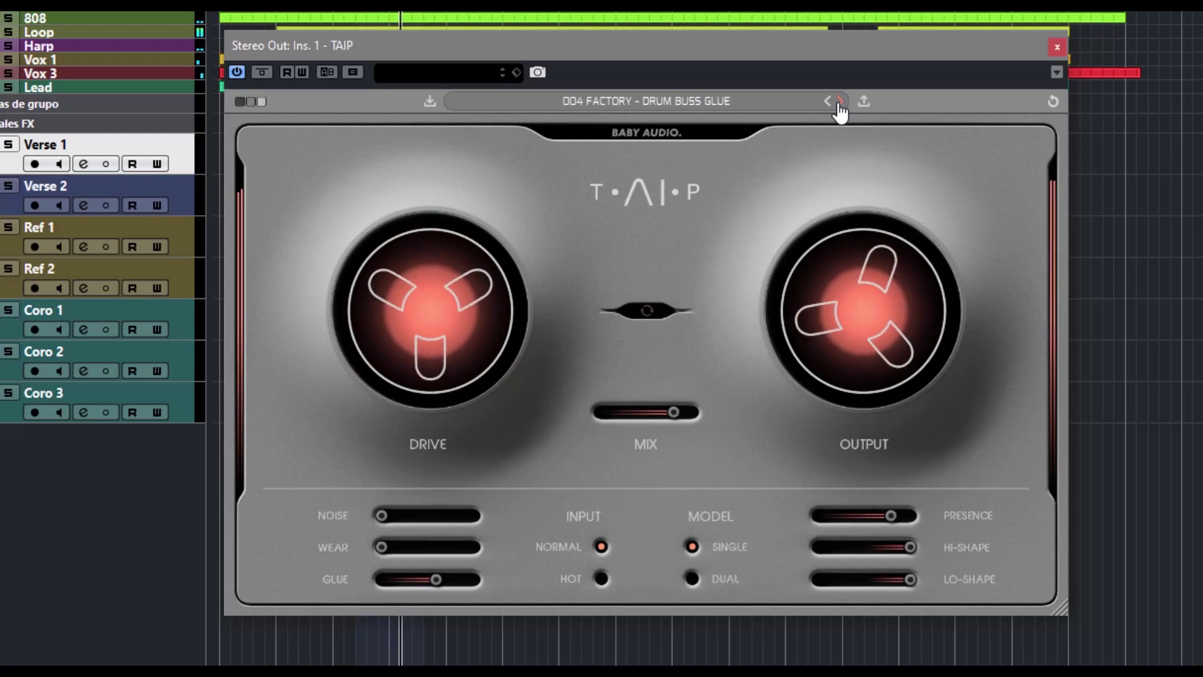
click(841, 103)
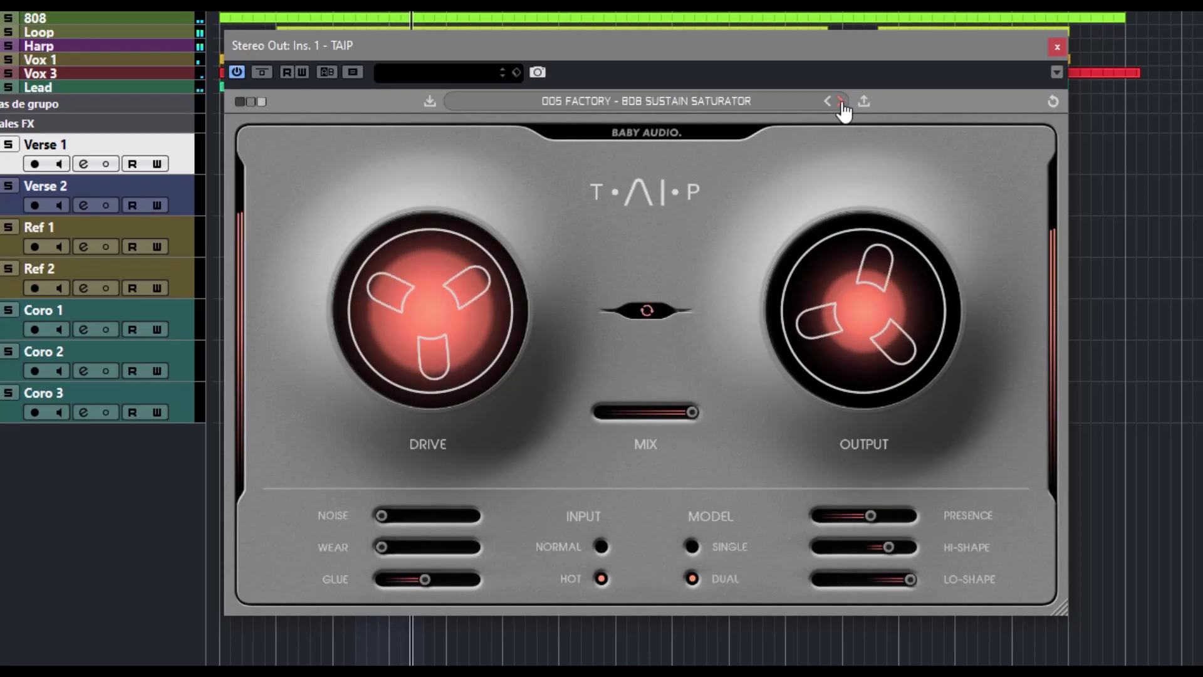
click(840, 102)
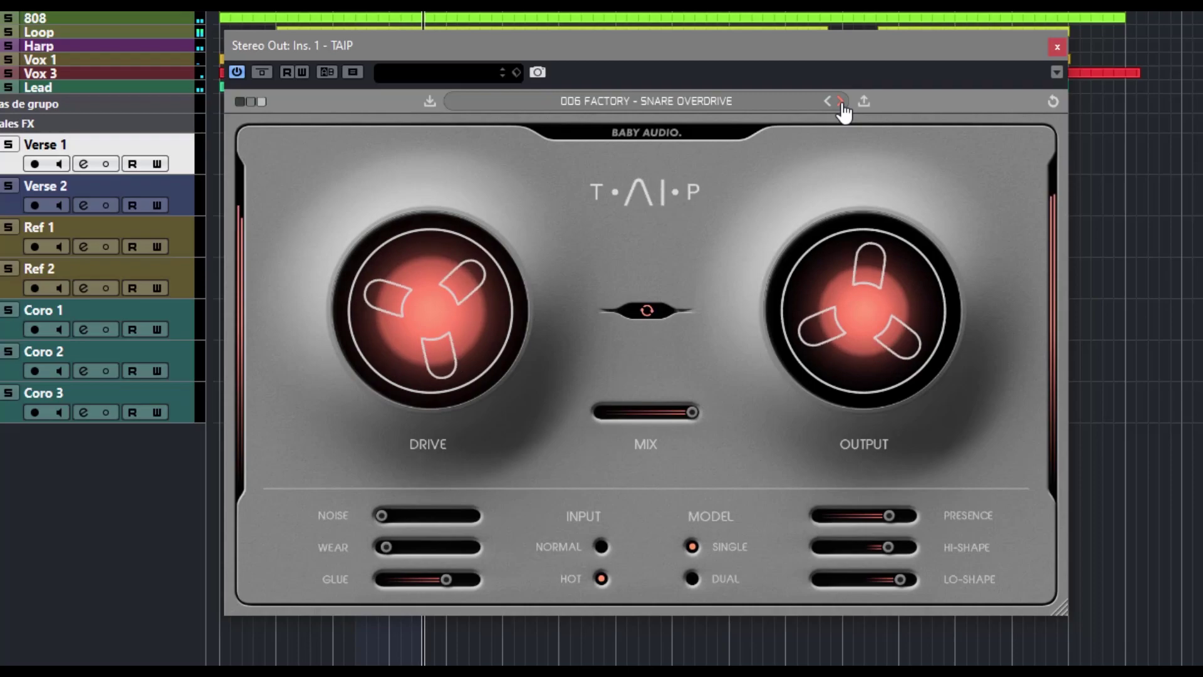
click(841, 102)
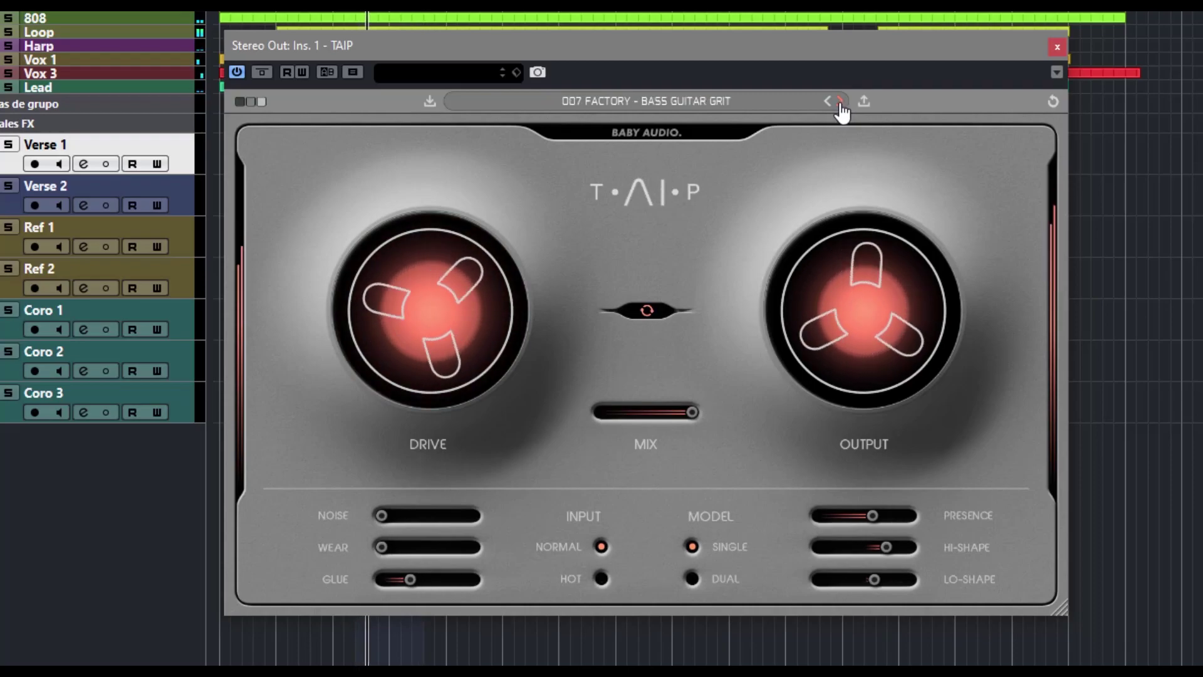
click(840, 102)
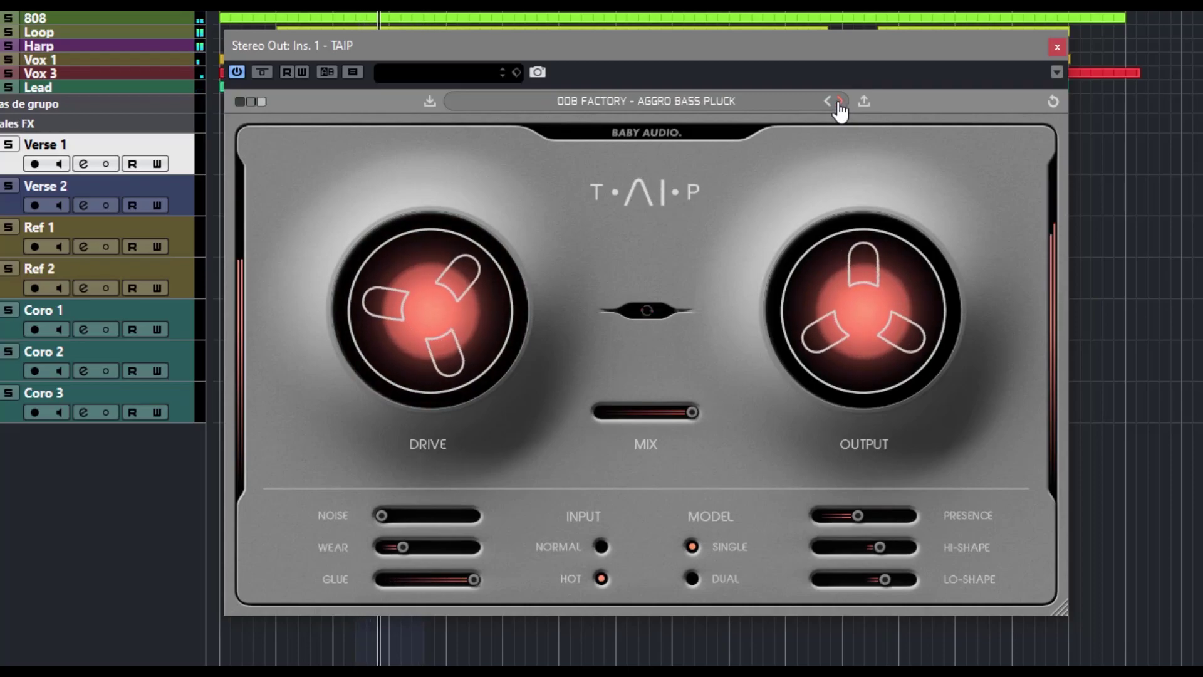
click(841, 102)
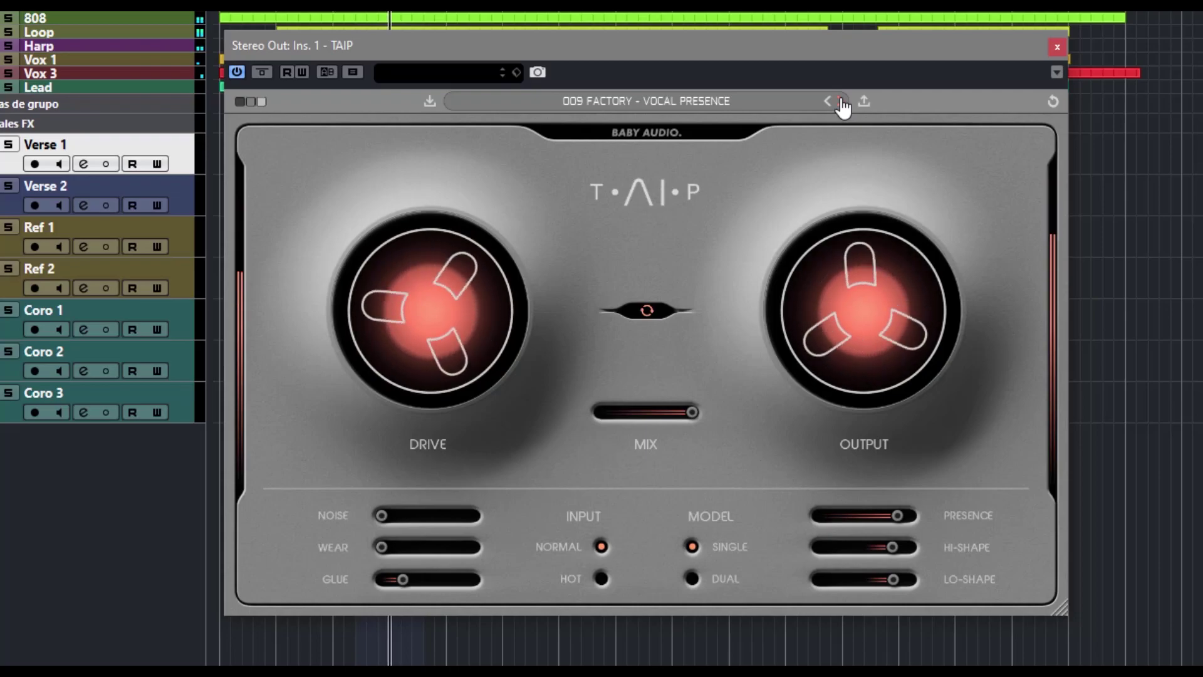
click(841, 102)
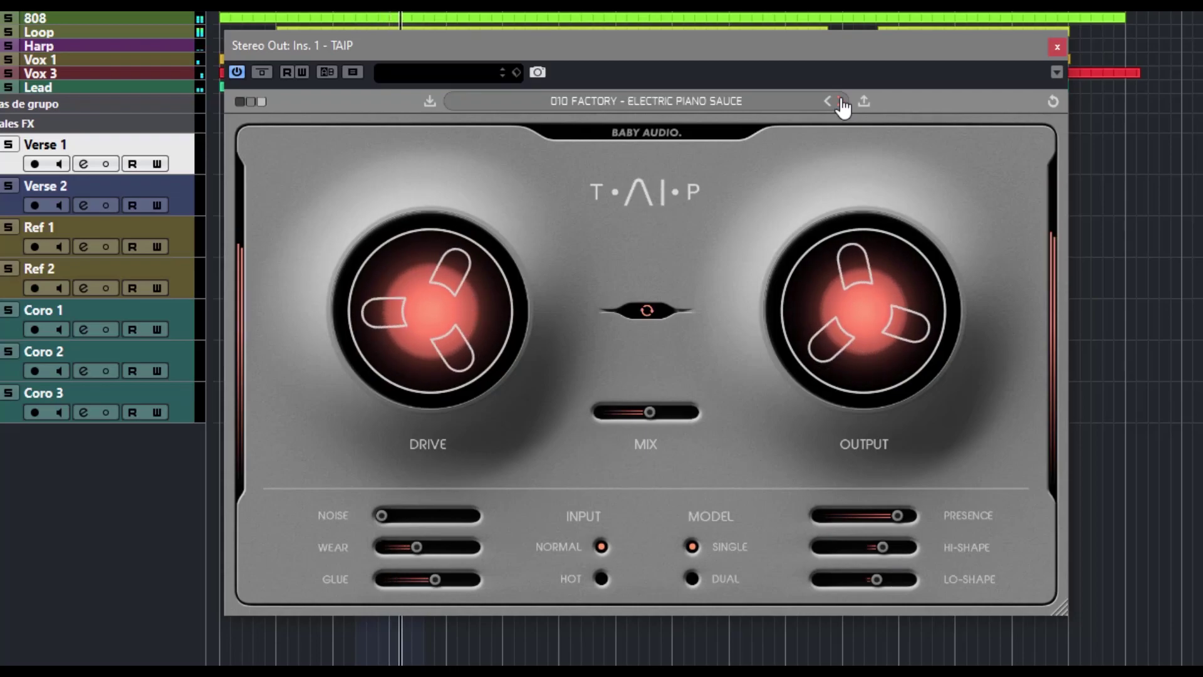
click(841, 102)
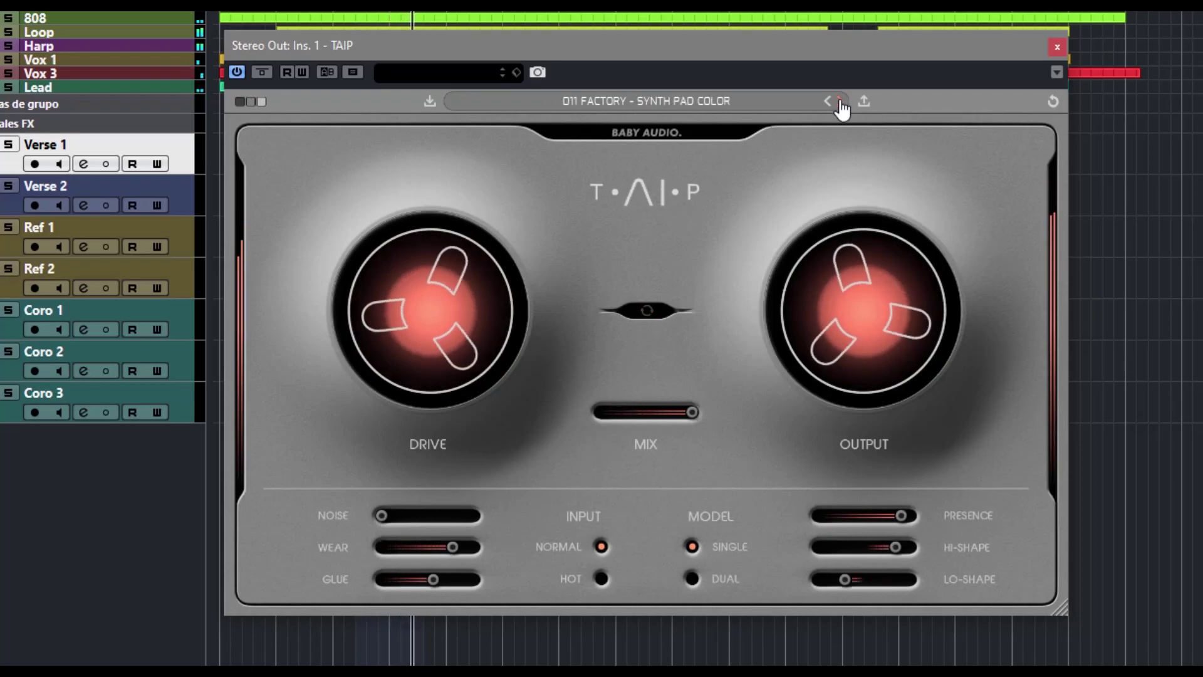
click(840, 102)
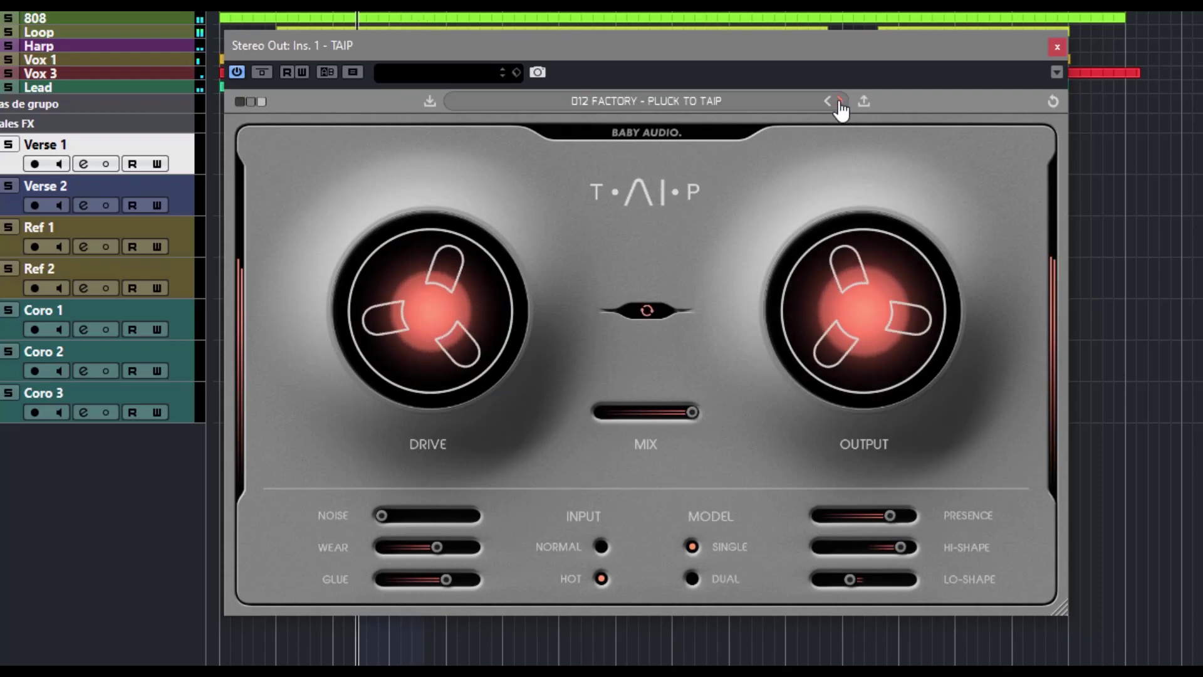
click(840, 102)
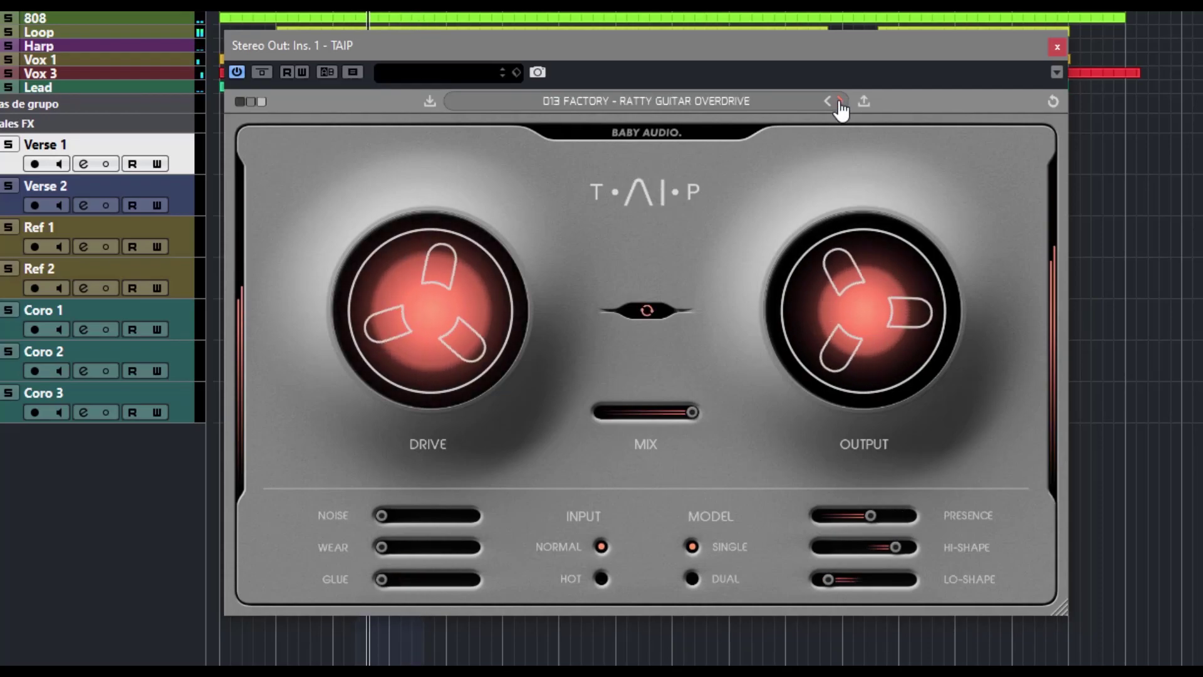
click(841, 102)
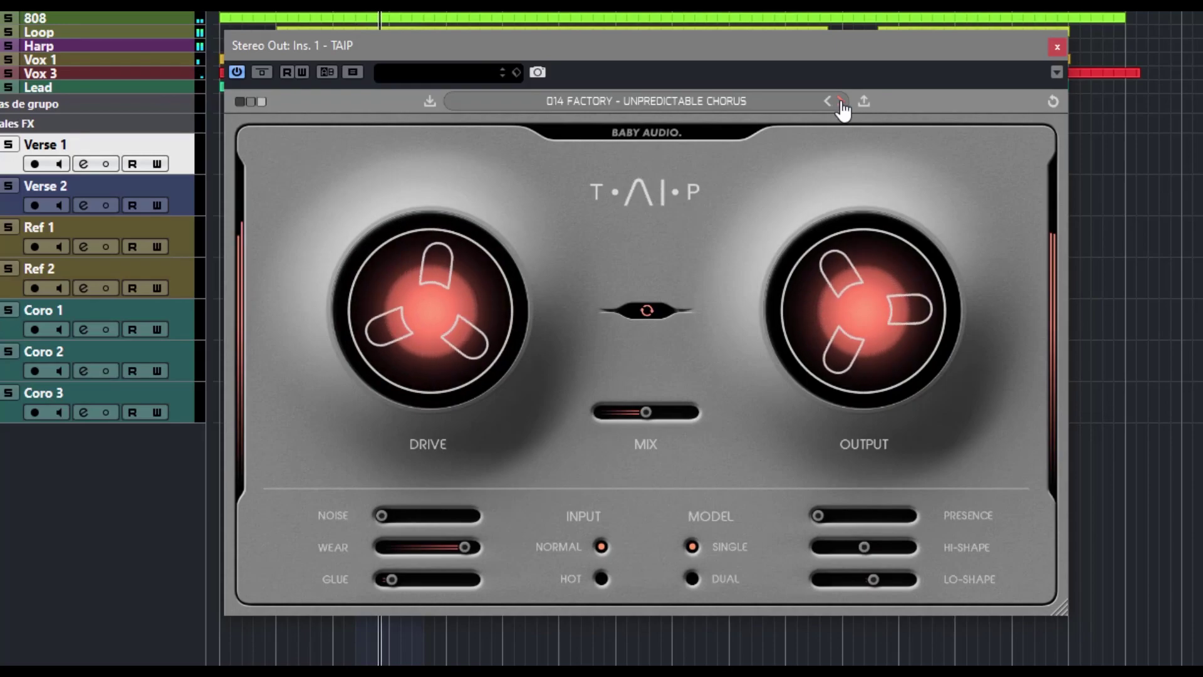
click(841, 102)
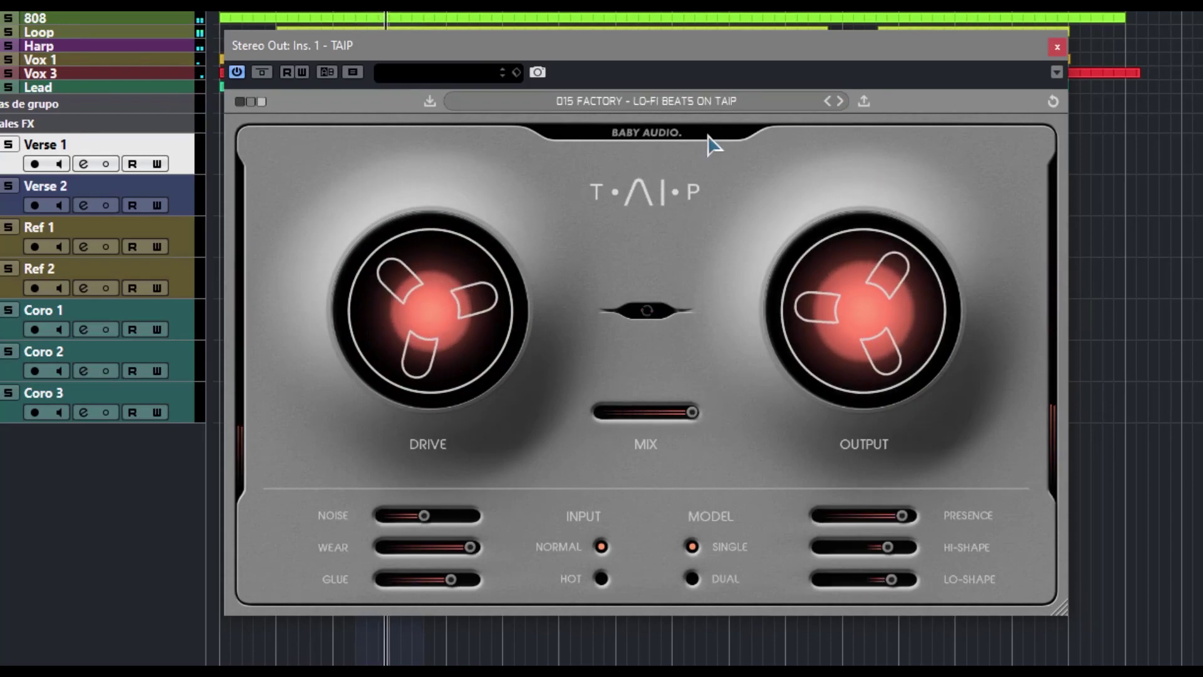
Look through the rest of the preset list and reset the plugin to its Start Here settings
click(656, 100)
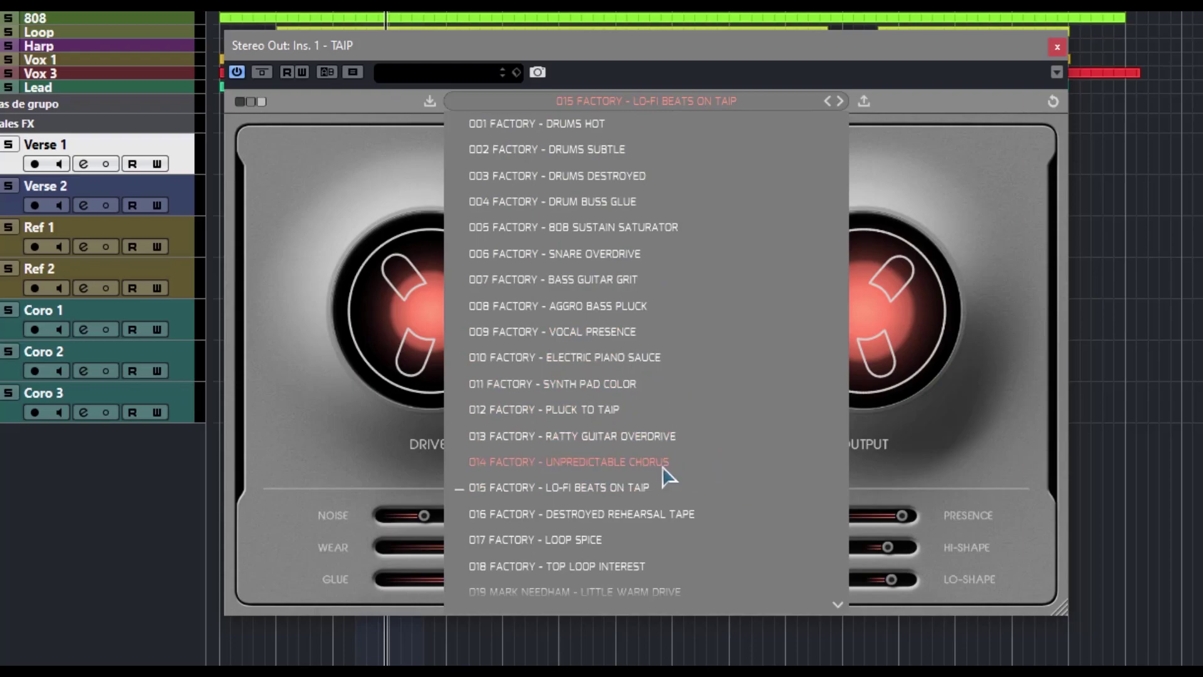
scroll(657, 470, down, 10)
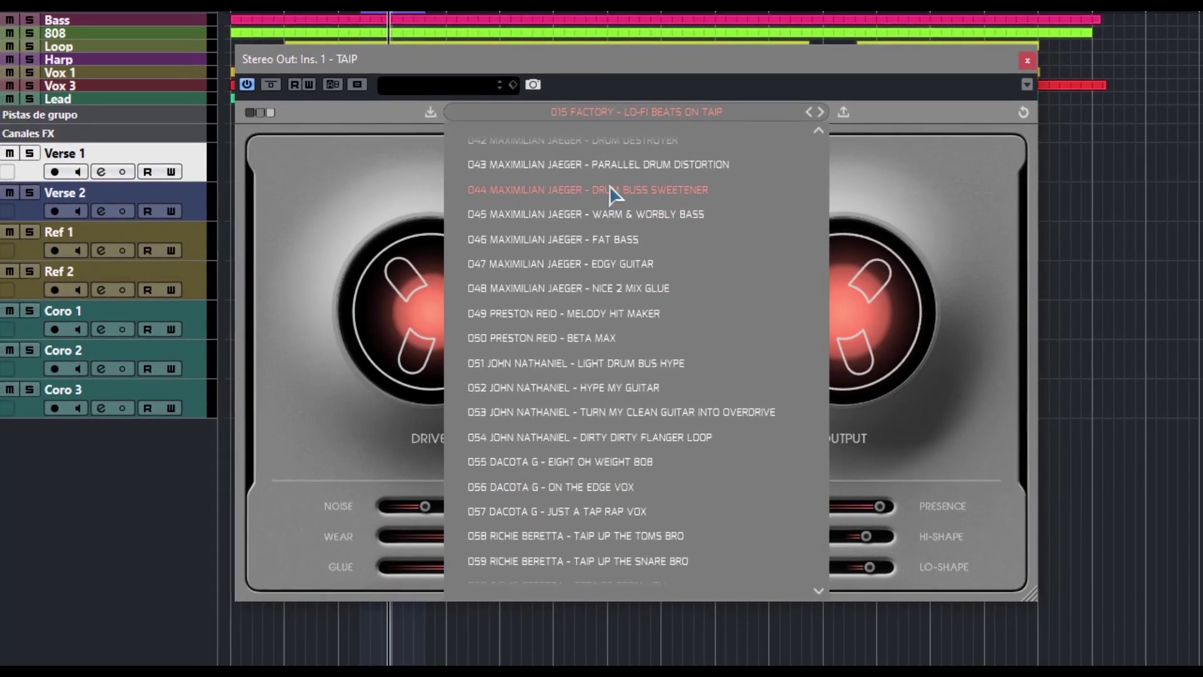
scroll(615, 194, down, 5)
click(1018, 94)
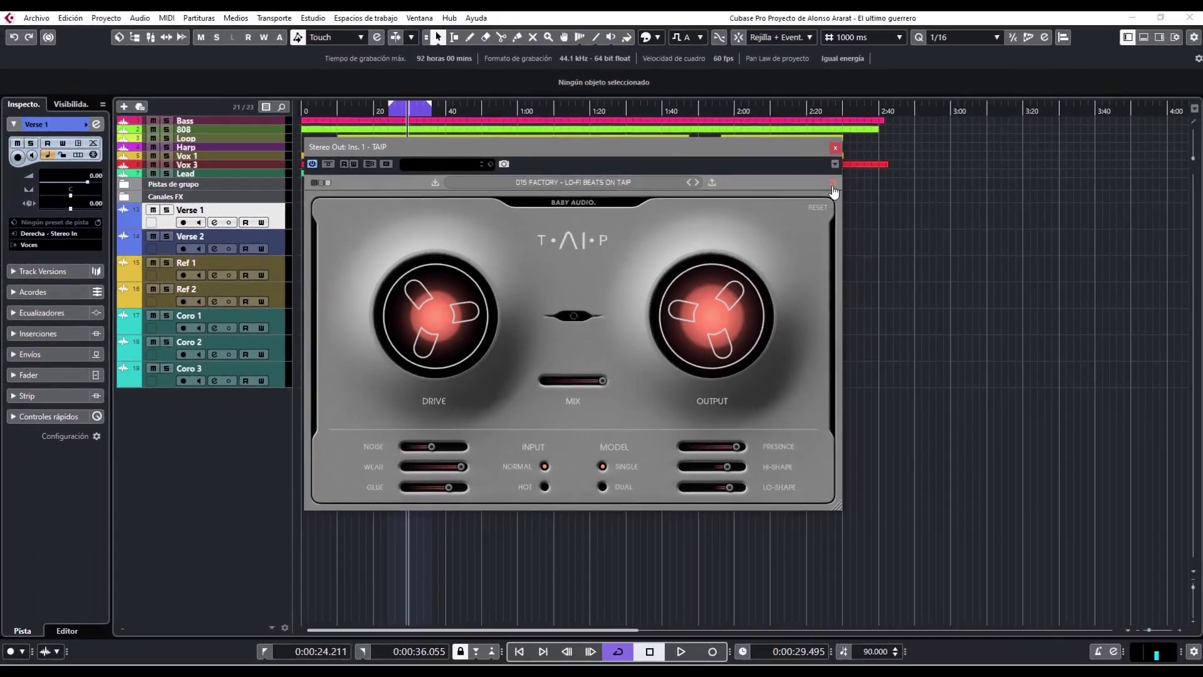
click(833, 183)
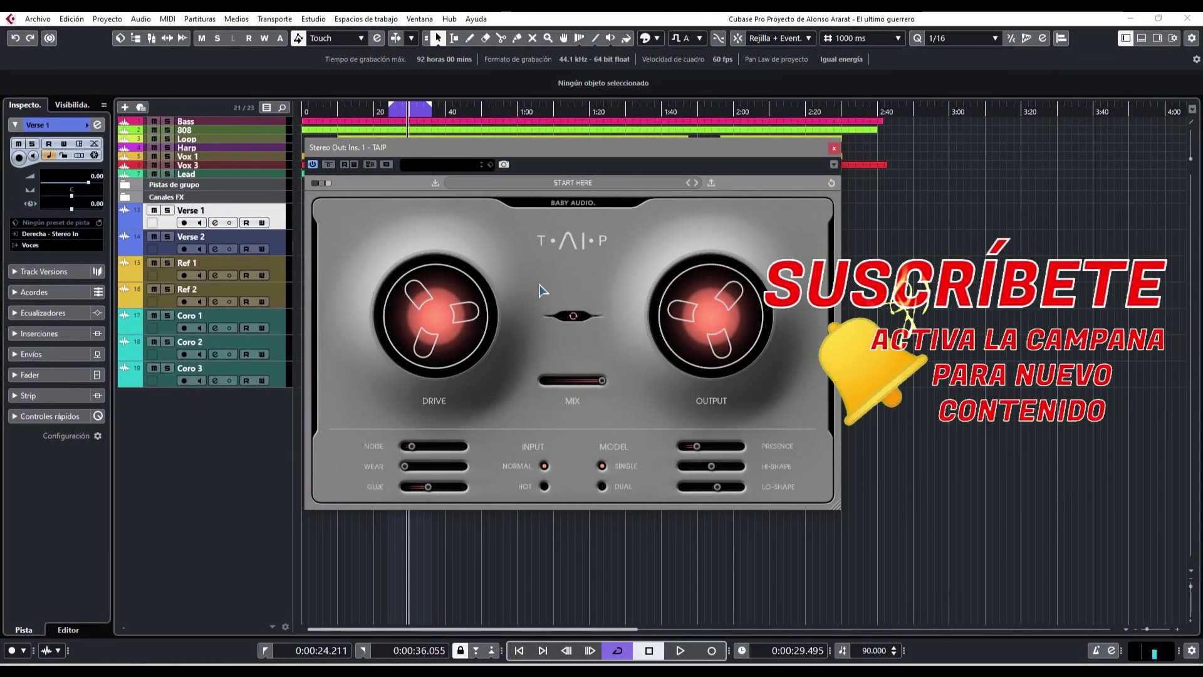
mouse_move(668, 346)
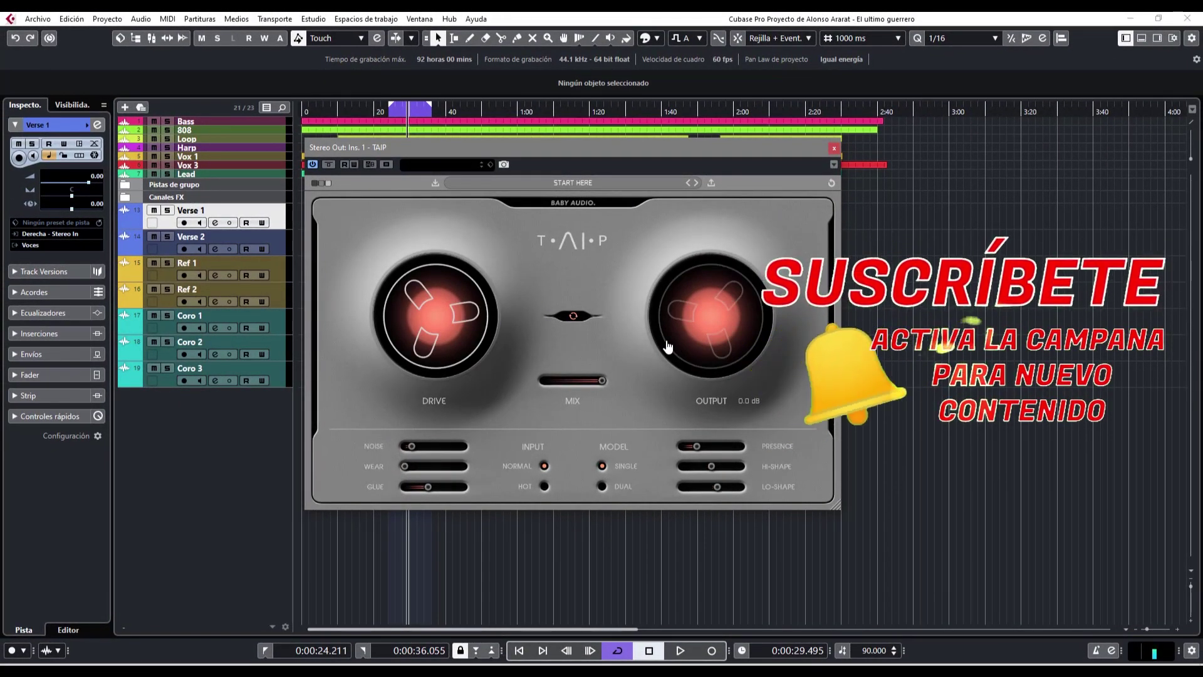